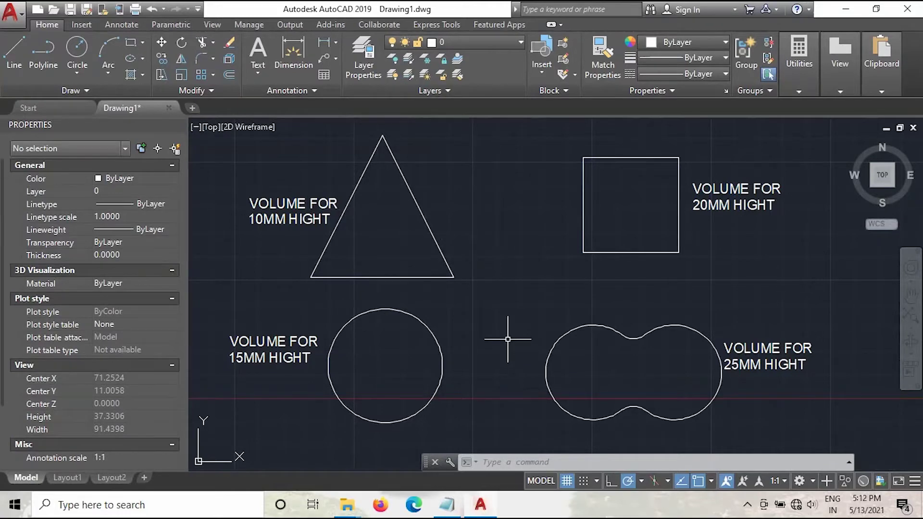
Measure the triangle's volume by picking its three corners and specifying a height of 10.
{"action": "left_click", "coordinate": [409, 277]}
{"action": "key", "text": "Escape"}
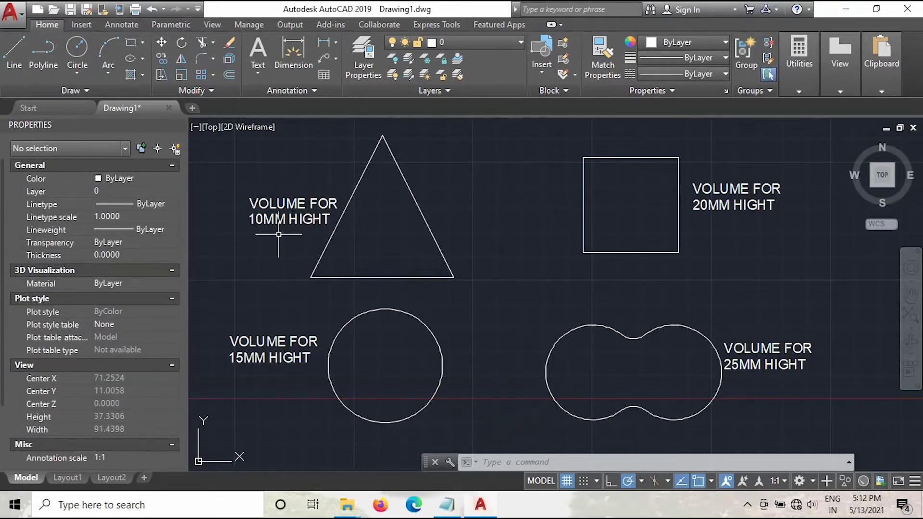
{"action": "left_click", "coordinate": [810, 94]}
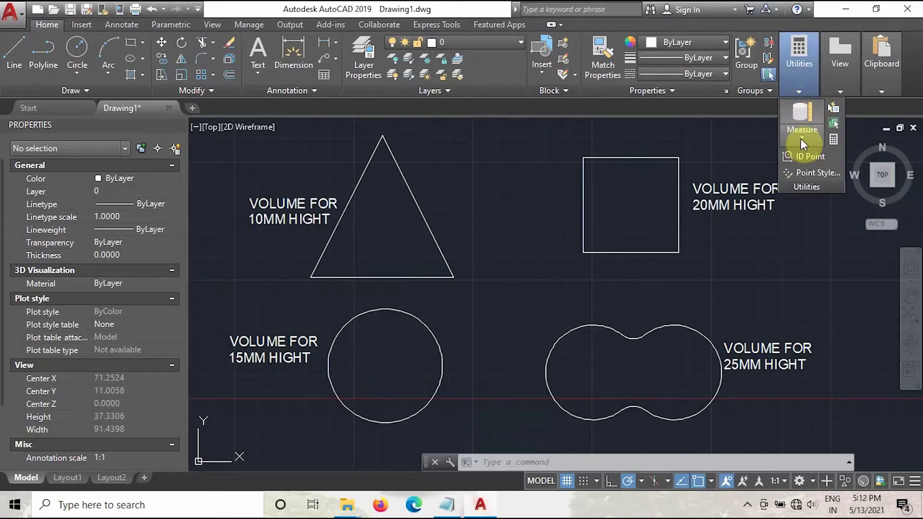
{"action": "left_click", "coordinate": [801, 139]}
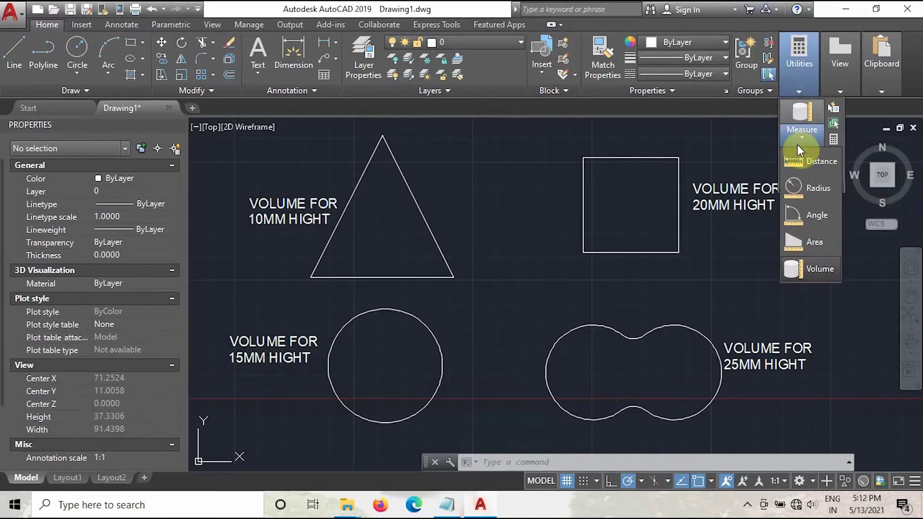
{"action": "left_click", "coordinate": [813, 268]}
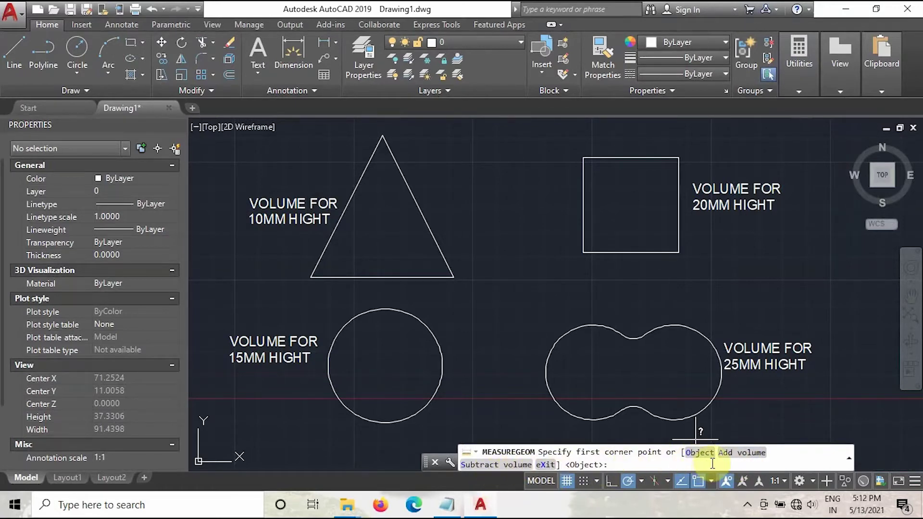
{"action": "left_click", "coordinate": [387, 137]}
{"action": "left_click", "coordinate": [452, 275]}
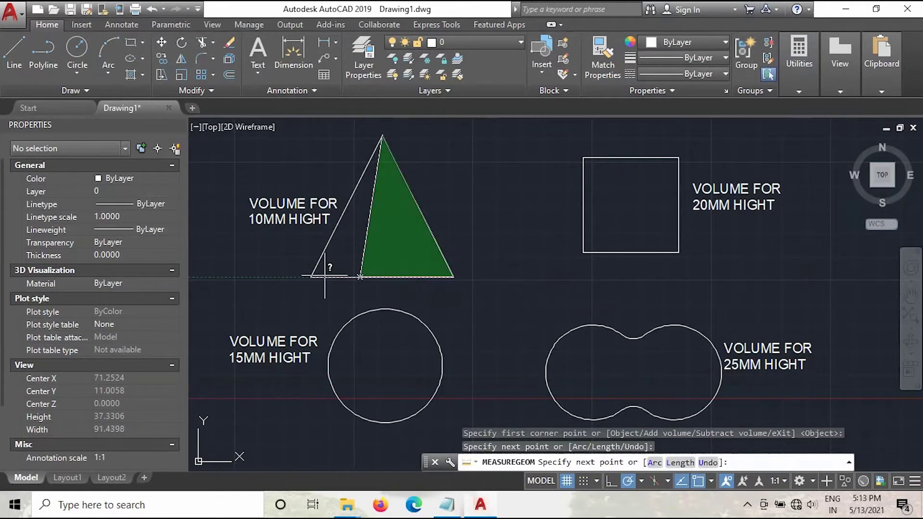
{"action": "left_click", "coordinate": [311, 276]}
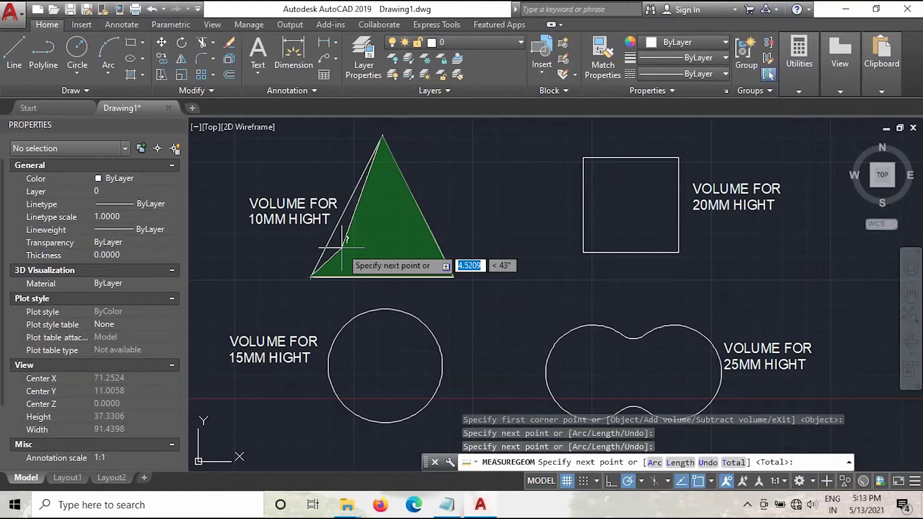
{"action": "right_click", "coordinate": [342, 249]}
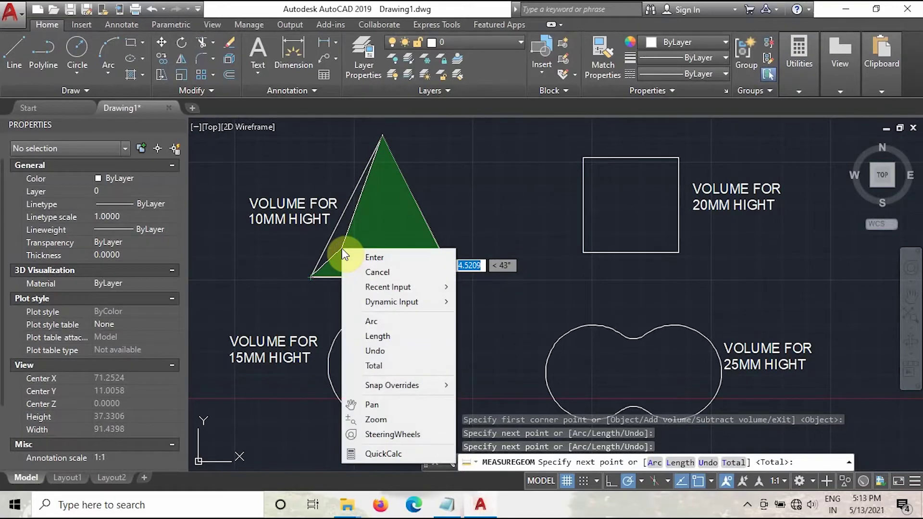
{"action": "left_click", "coordinate": [371, 257]}
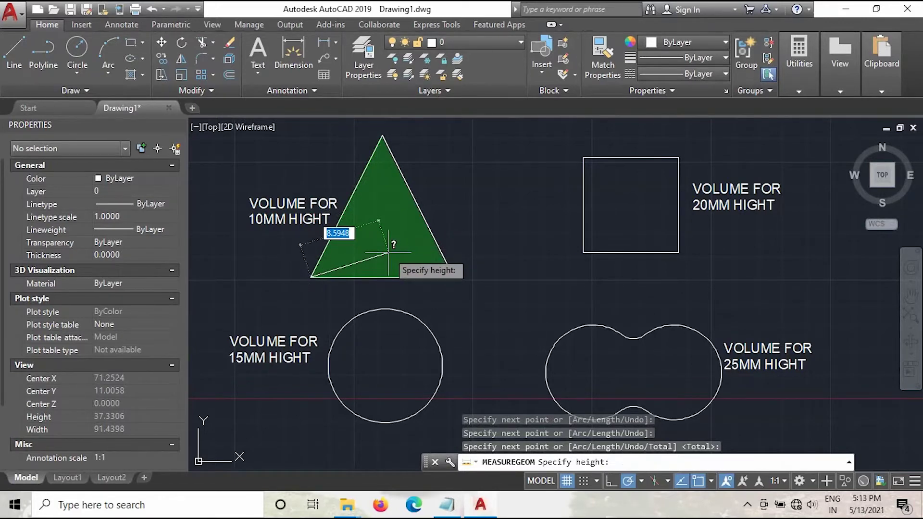
{"action": "type", "text": "10"}
{"action": "key", "text": "Return"}
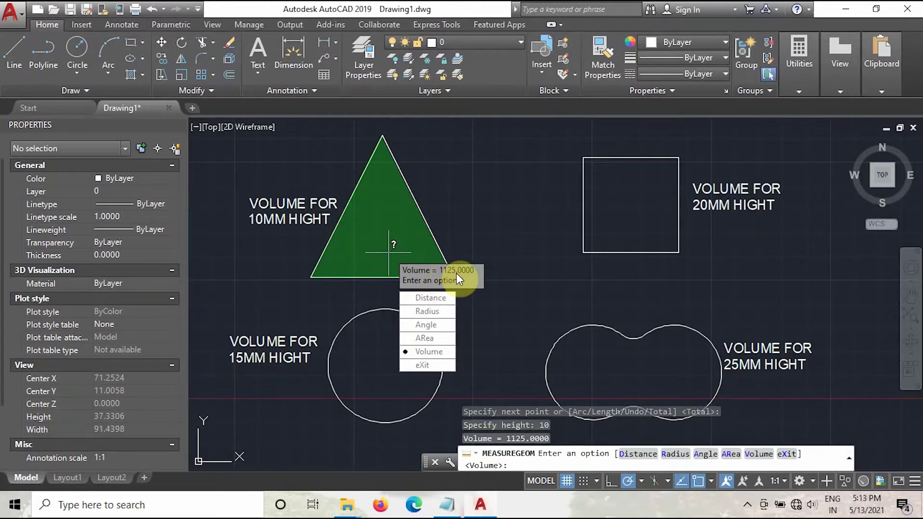
{"action": "key", "text": "Escape"}
Add the line "1125 mm3" below the existing text of the triangle's volume label.
{"action": "left_click", "coordinate": [289, 221]}
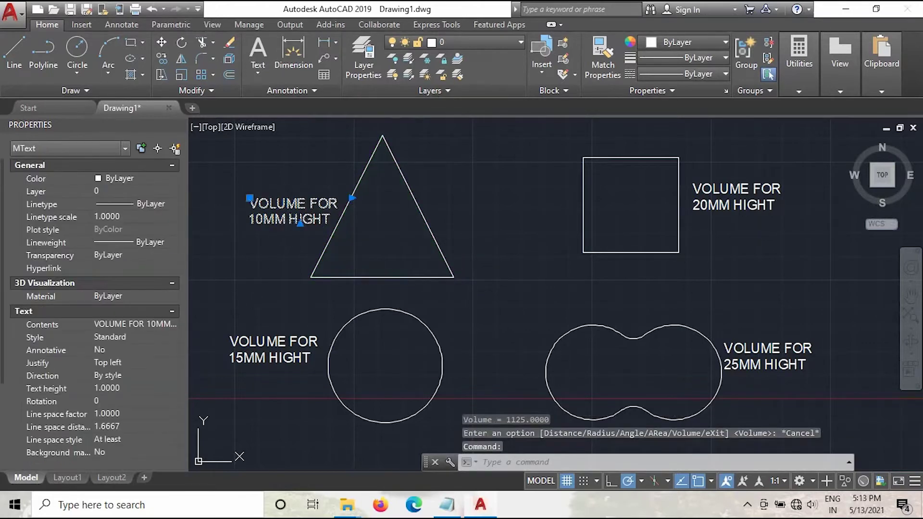
{"action": "double_click", "coordinate": [331, 217]}
{"action": "key", "text": "Return"}
{"action": "key", "text": "Return"}
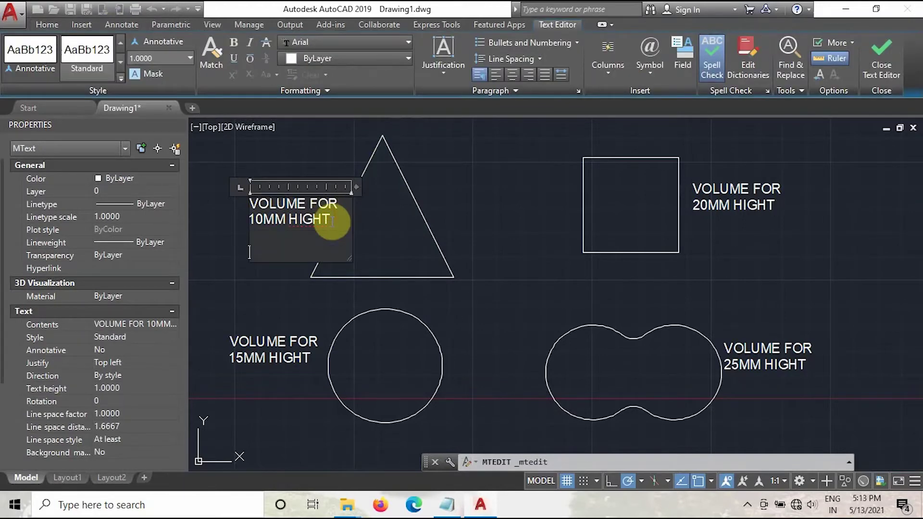
{"action": "key", "text": "BackSpace"}
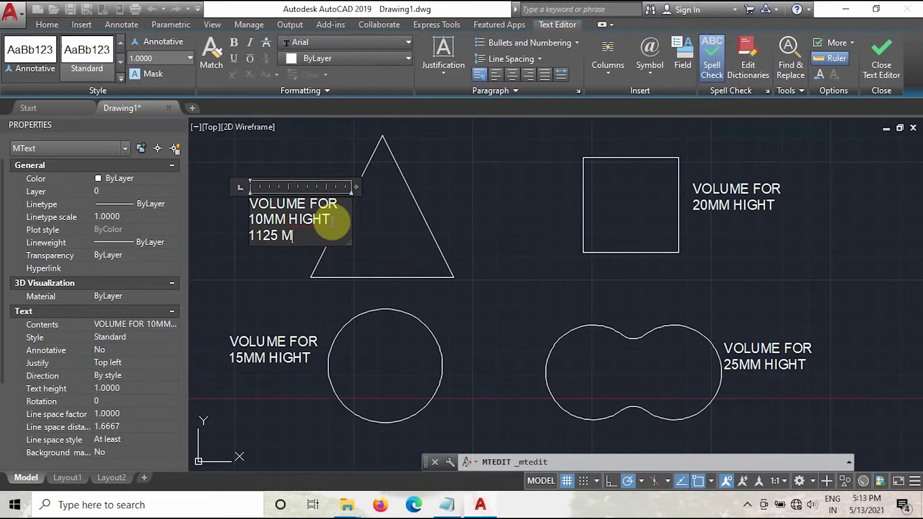
{"action": "type", "text": "1125 Mmm3"}
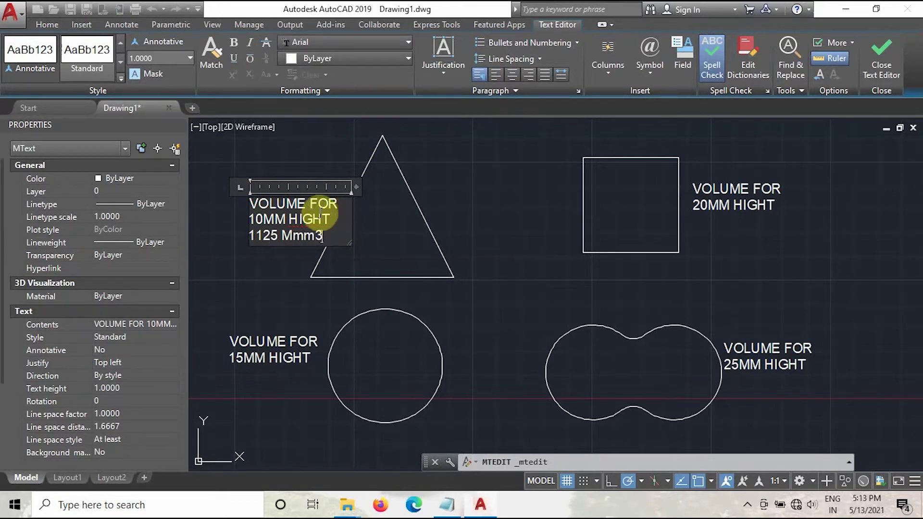
{"action": "left_click", "coordinate": [278, 267]}
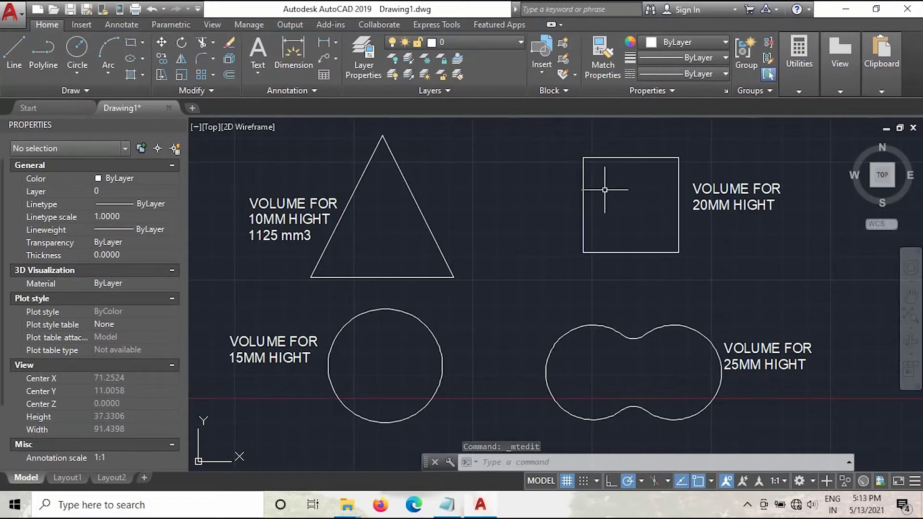
Measure the square's volume with the Object option, specifying a height of 20.
{"action": "mouse_move", "coordinate": [621, 158]}
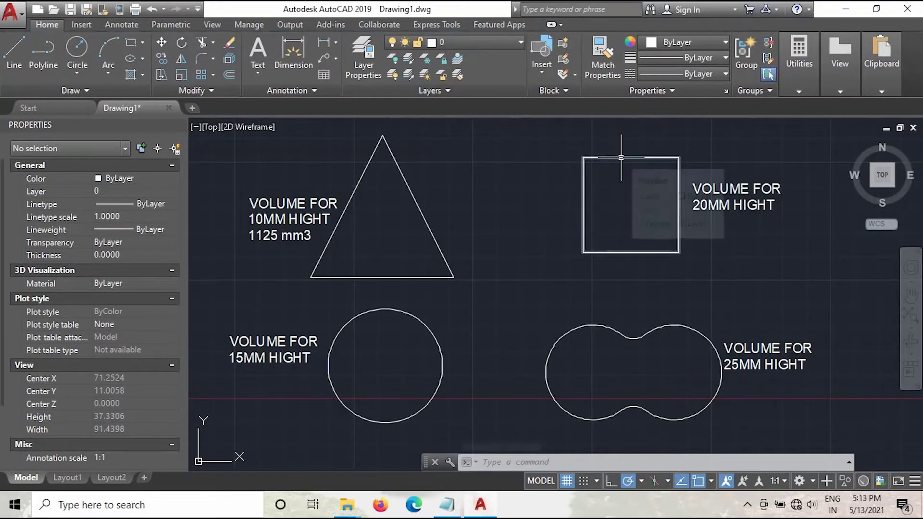
{"action": "left_click", "coordinate": [800, 92]}
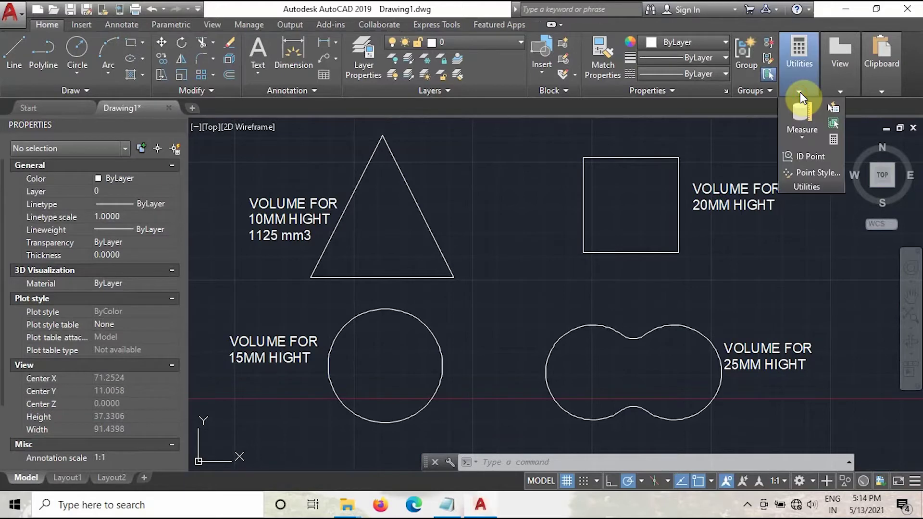
{"action": "left_click", "coordinate": [801, 136]}
{"action": "left_click", "coordinate": [820, 270]}
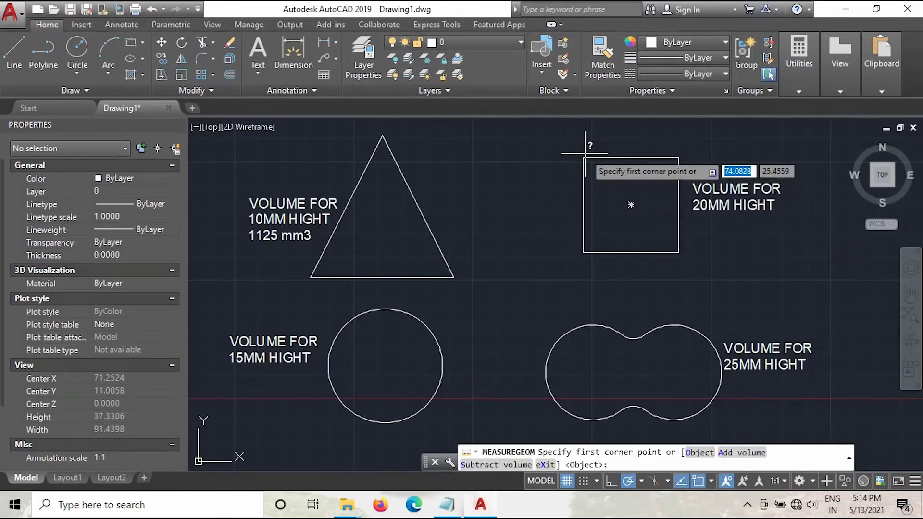
{"action": "left_click", "coordinate": [698, 456]}
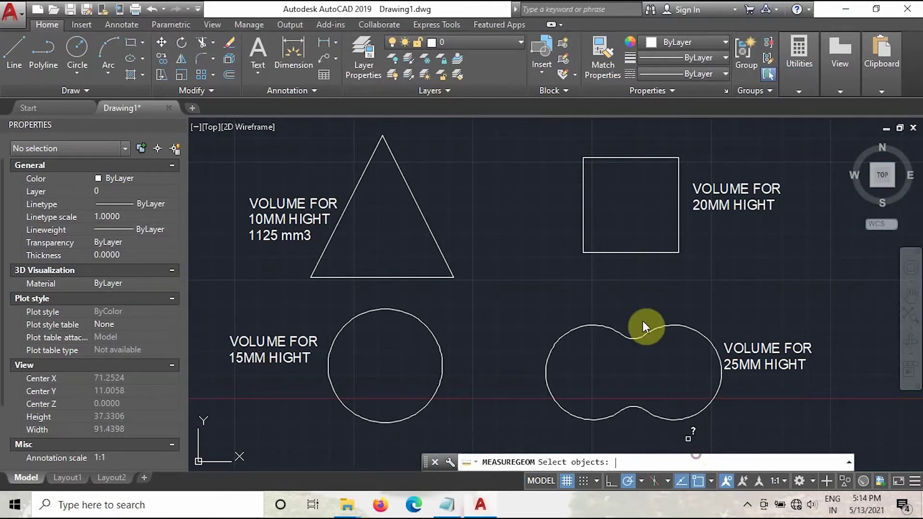
{"action": "left_click", "coordinate": [622, 250]}
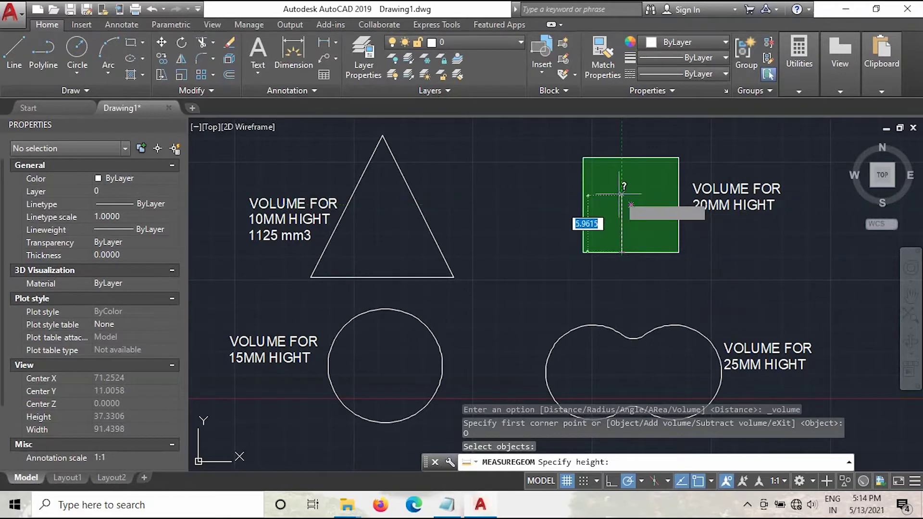
{"action": "type", "text": "20"}
{"action": "key", "text": "Return"}
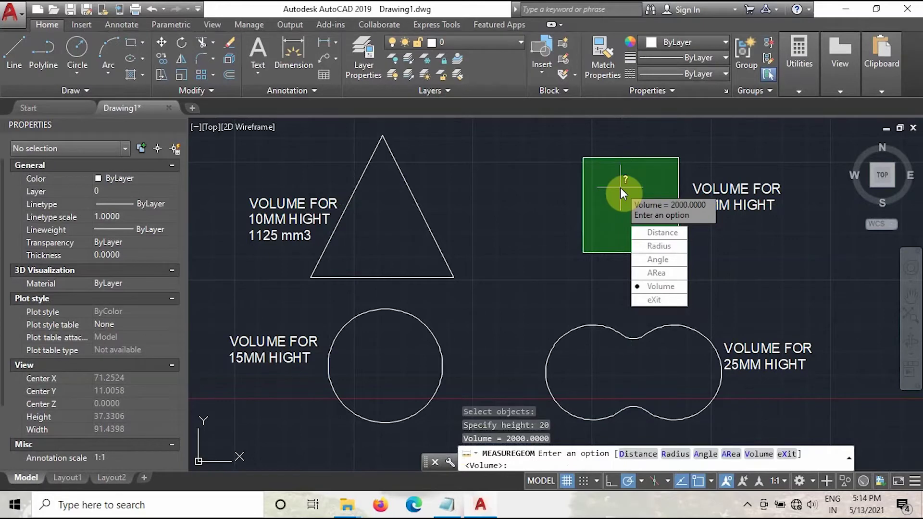
{"action": "key", "text": "Escape"}
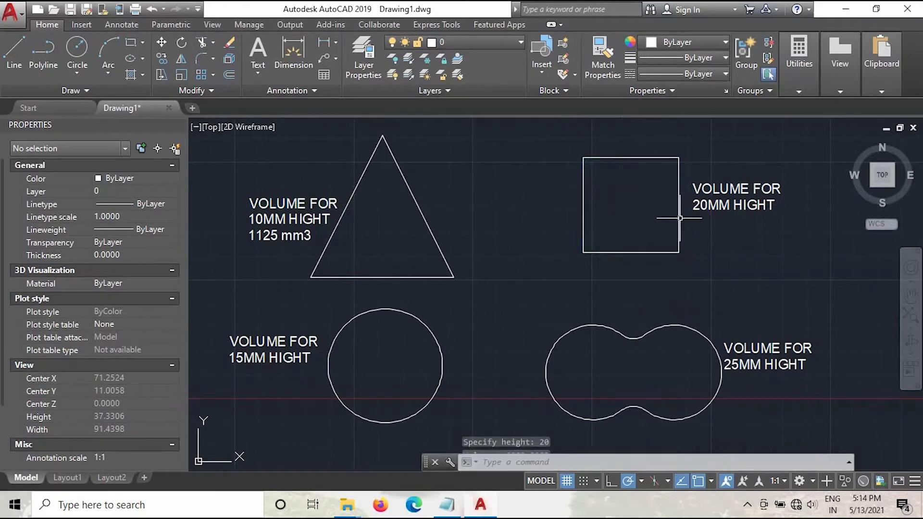
Add the line "2000 mm3" below the existing text of the square's volume label.
{"action": "left_click", "coordinate": [711, 205]}
{"action": "double_click", "coordinate": [779, 197]}
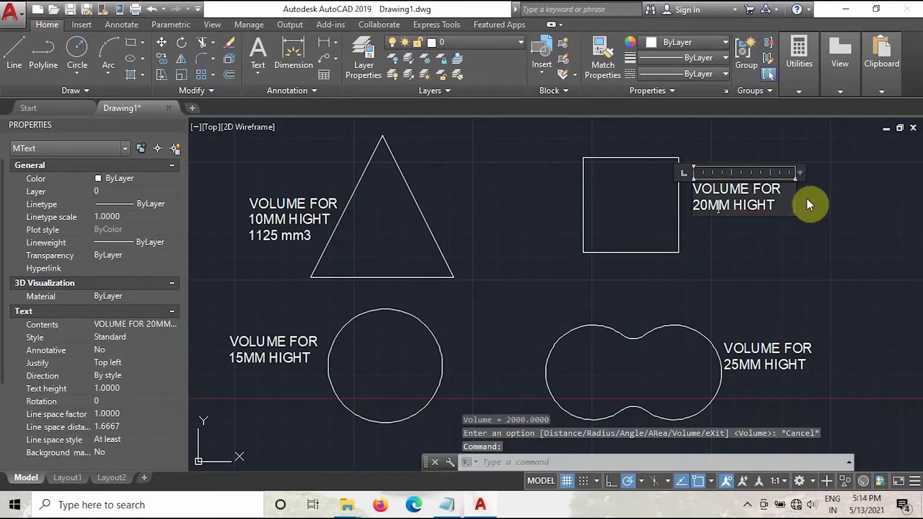
{"action": "left_click", "coordinate": [778, 209]}
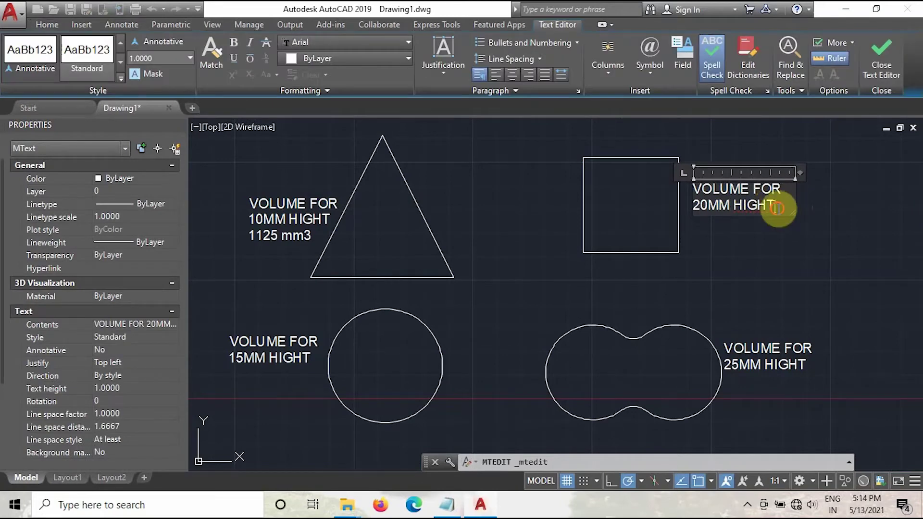
{"action": "key", "text": "Return"}
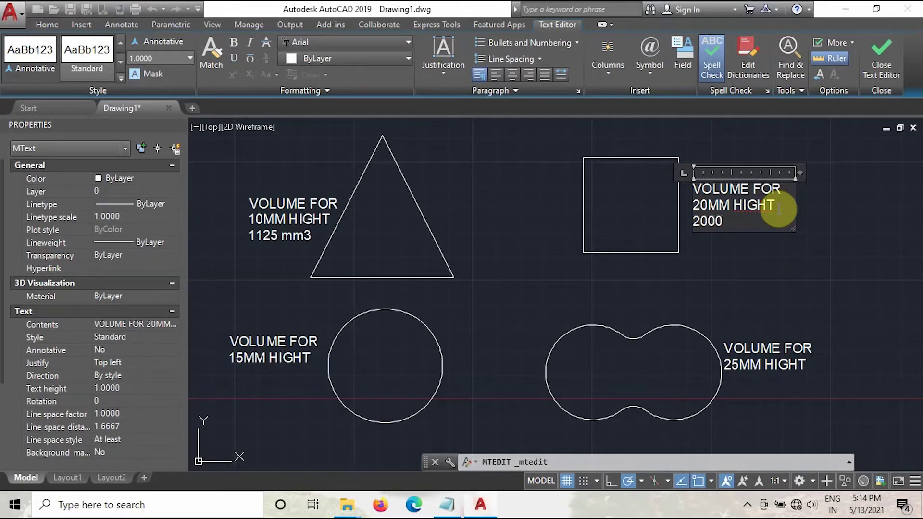
{"action": "type", "text": "2000 mm3"}
{"action": "left_click", "coordinate": [742, 269]}
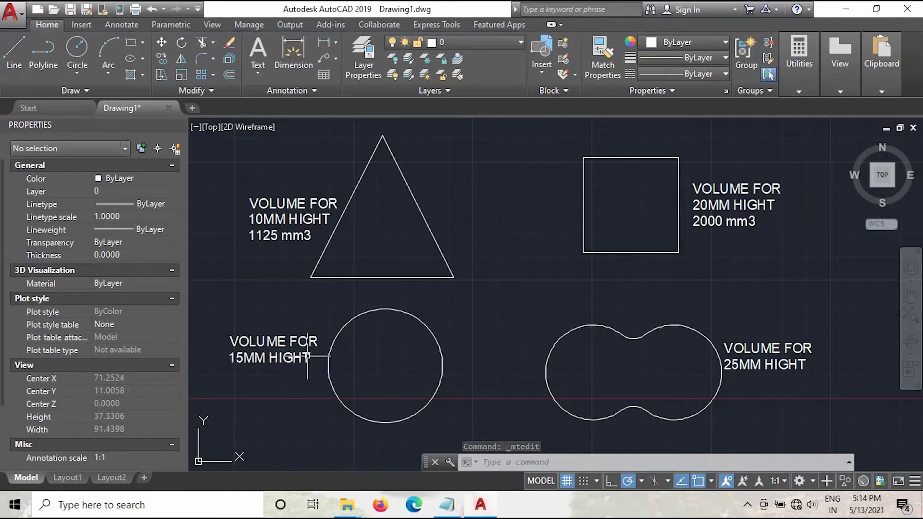
Measure the circle's volume with the Object option, specifying a height of 15.
{"action": "left_click", "coordinate": [799, 89]}
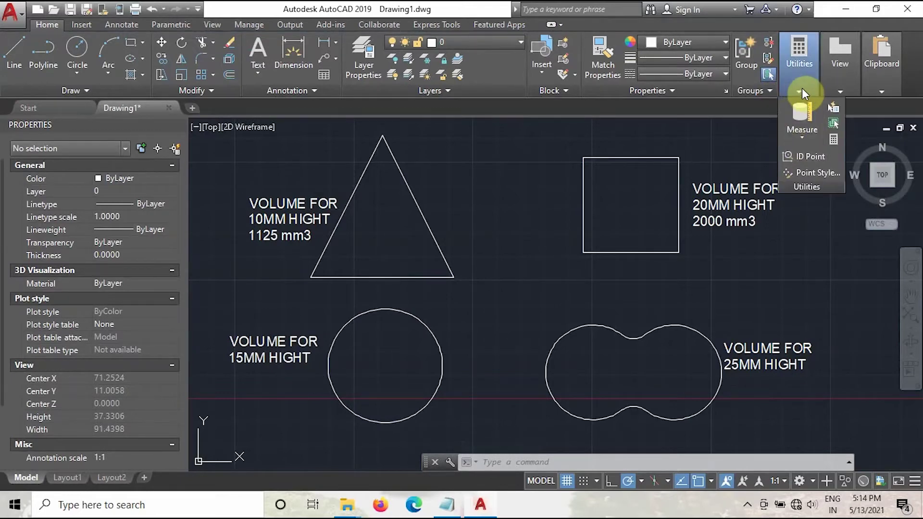
{"action": "left_click", "coordinate": [804, 139]}
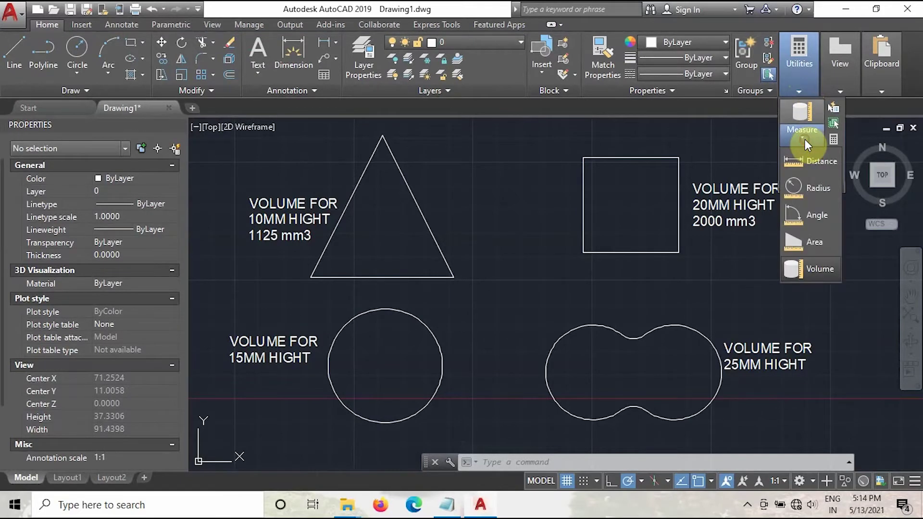
{"action": "left_click", "coordinate": [820, 268]}
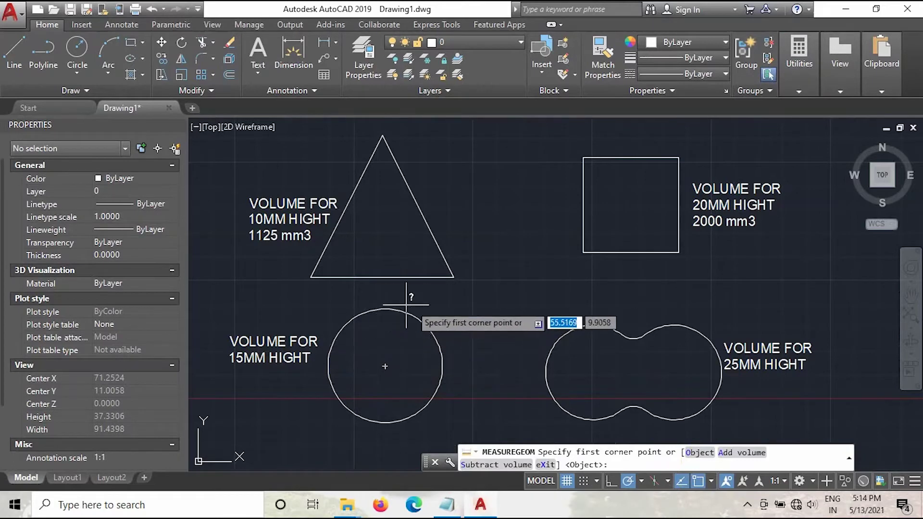
{"action": "left_click", "coordinate": [700, 454]}
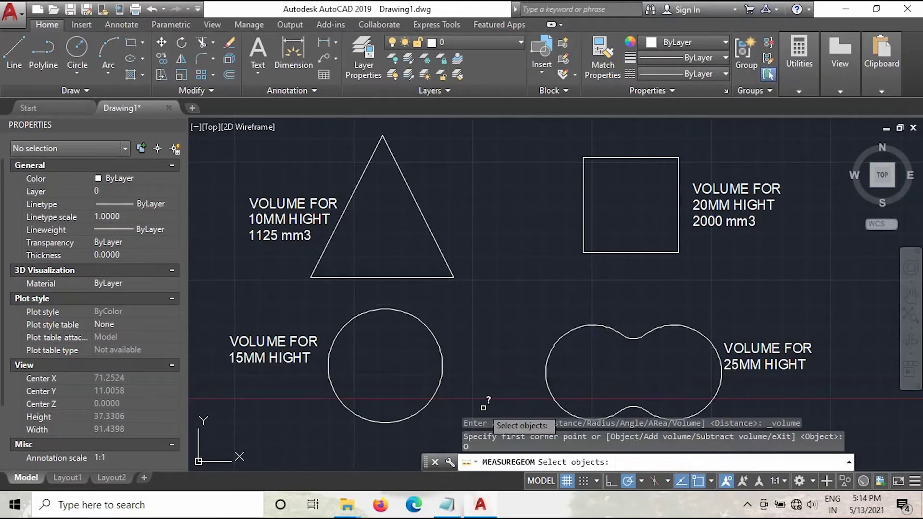
{"action": "left_click", "coordinate": [419, 415]}
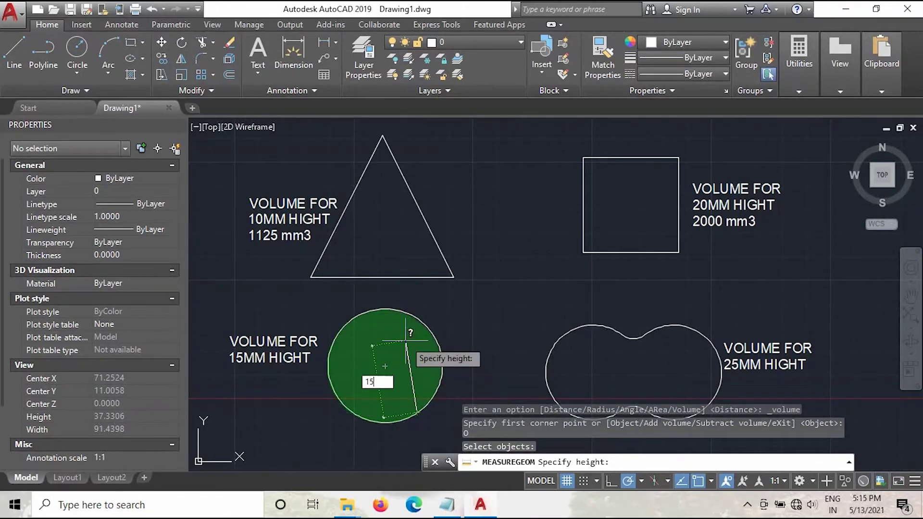
{"action": "key", "text": "Return"}
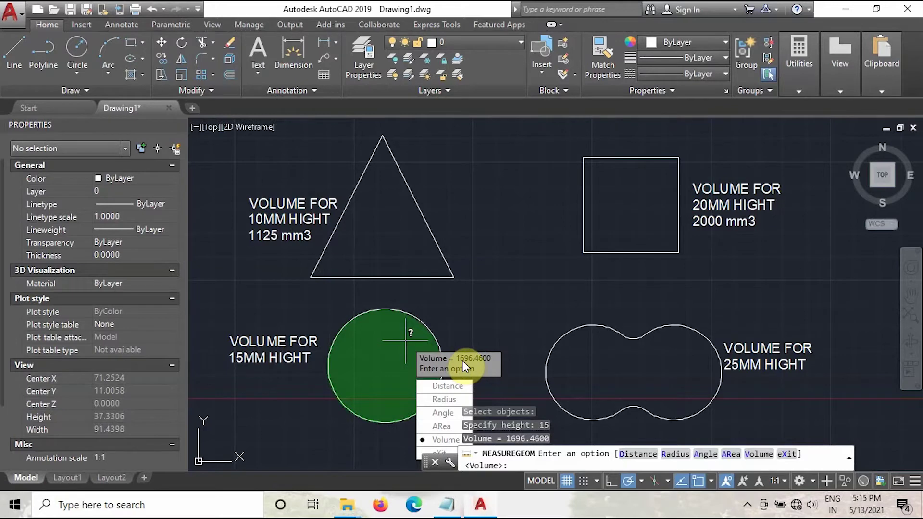
{"action": "key", "text": "Escape"}
Add the line "1696.46 mm3" below the existing text of the circle's volume label.
{"action": "left_click", "coordinate": [257, 353]}
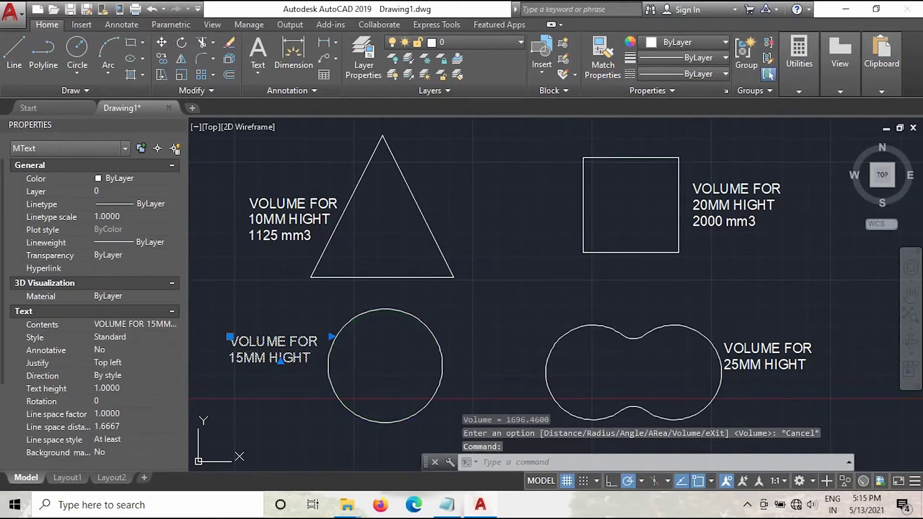
{"action": "double_click", "coordinate": [320, 361]}
{"action": "key", "text": "Return"}
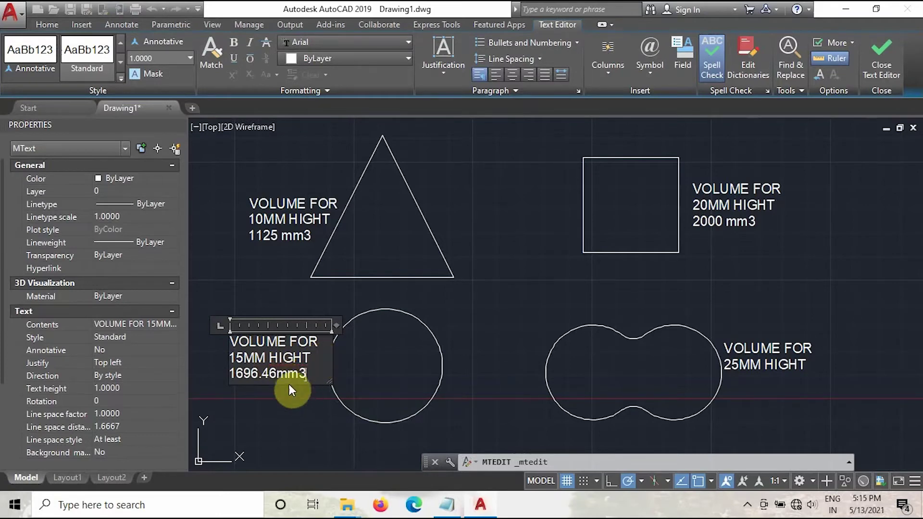
{"action": "left_click", "coordinate": [298, 406]}
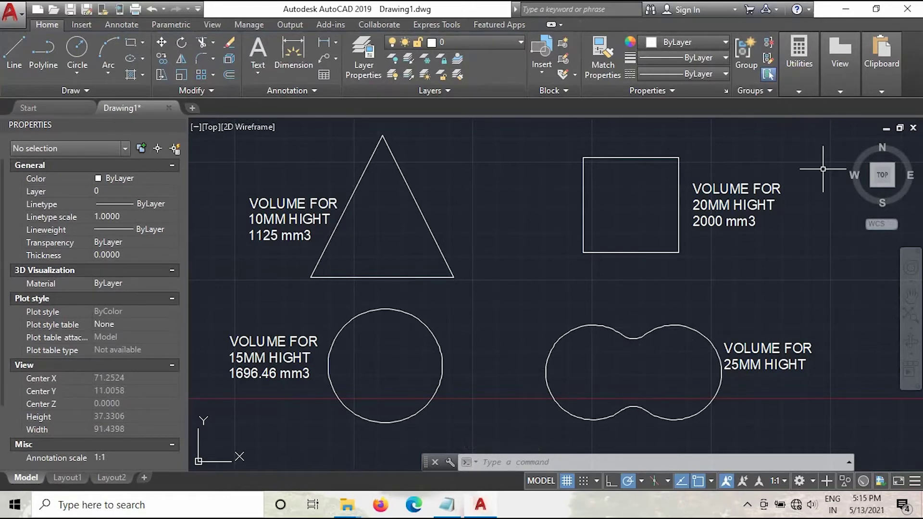
Try to measure the double-lobed outline's volume with the Object option by selecting its boundary.
{"action": "left_click", "coordinate": [798, 90]}
{"action": "left_click", "coordinate": [799, 139]}
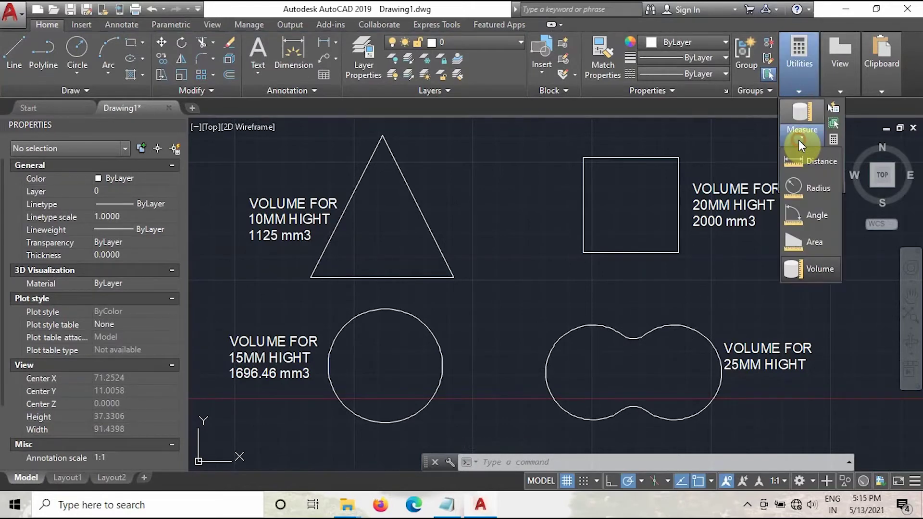
{"action": "left_click", "coordinate": [817, 271]}
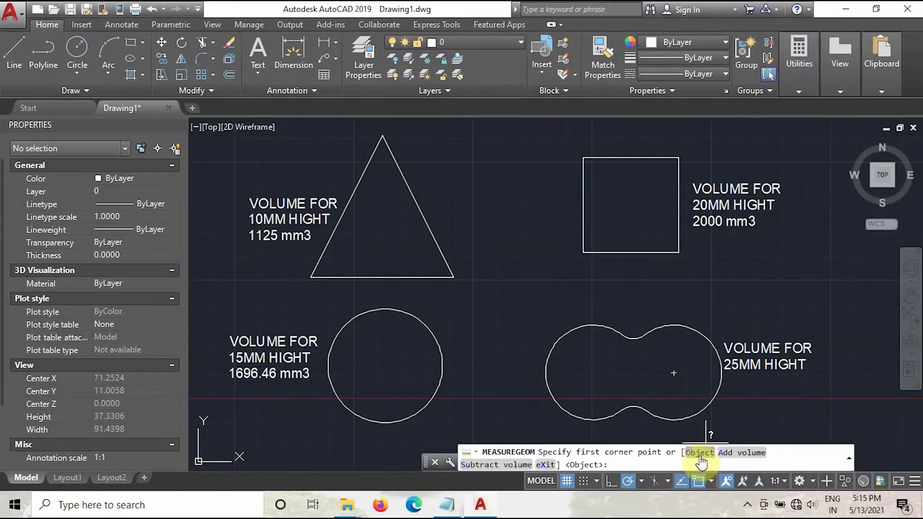
{"action": "left_click", "coordinate": [700, 460]}
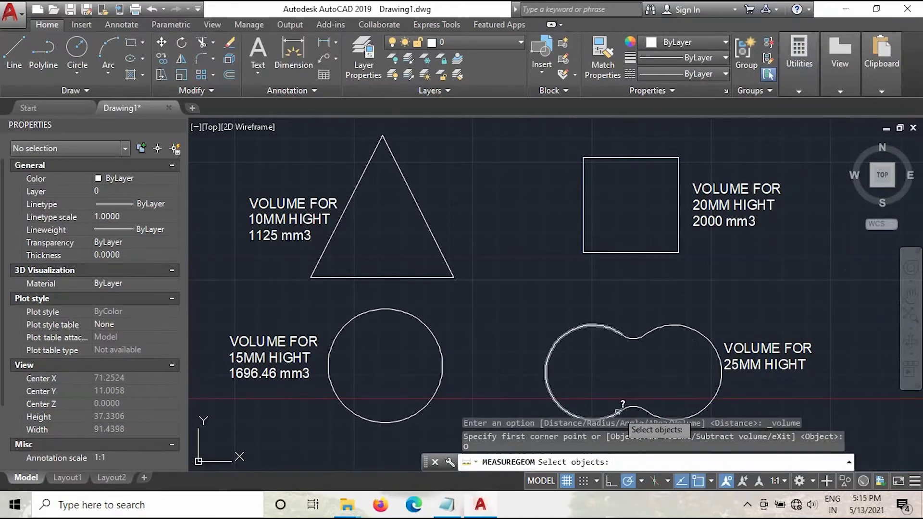
{"action": "left_click", "coordinate": [632, 419]}
{"action": "middle_click_drag", "start_coordinate": [643, 355], "coordinate": [618, 304]}
{"action": "left_click", "coordinate": [586, 359]}
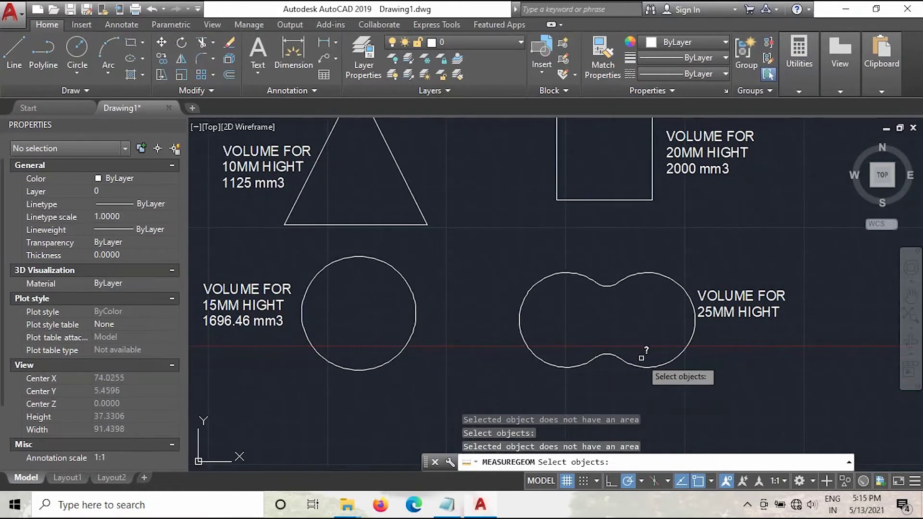
{"action": "key", "text": "Escape"}
{"action": "left_click", "coordinate": [806, 84]}
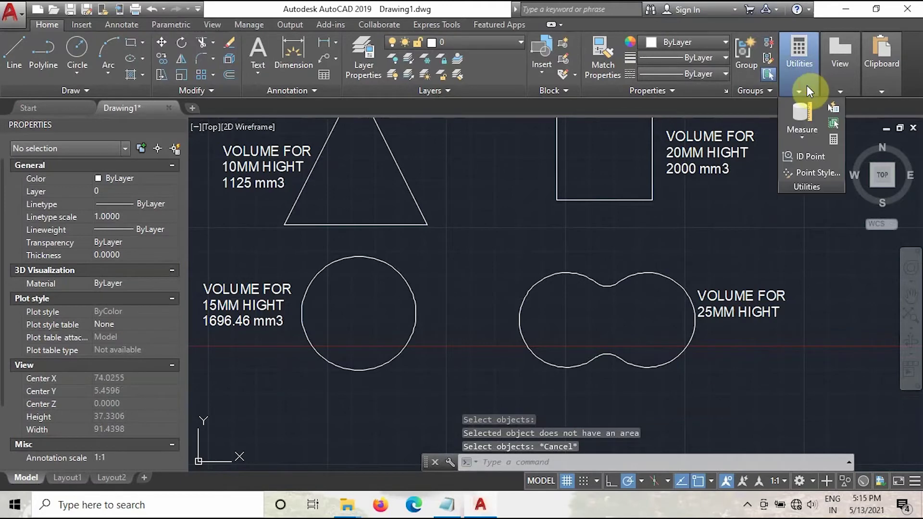
{"action": "left_click", "coordinate": [800, 137]}
{"action": "left_click", "coordinate": [821, 270]}
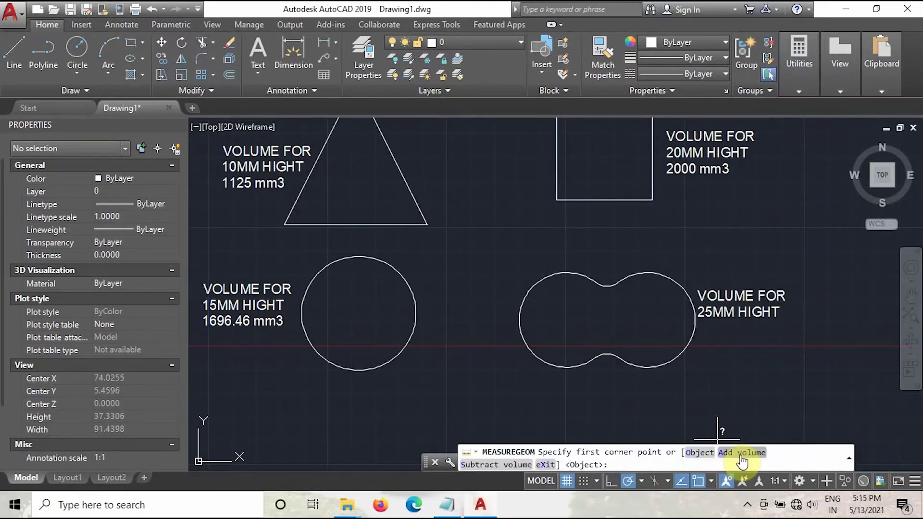
{"action": "left_click", "coordinate": [742, 460]}
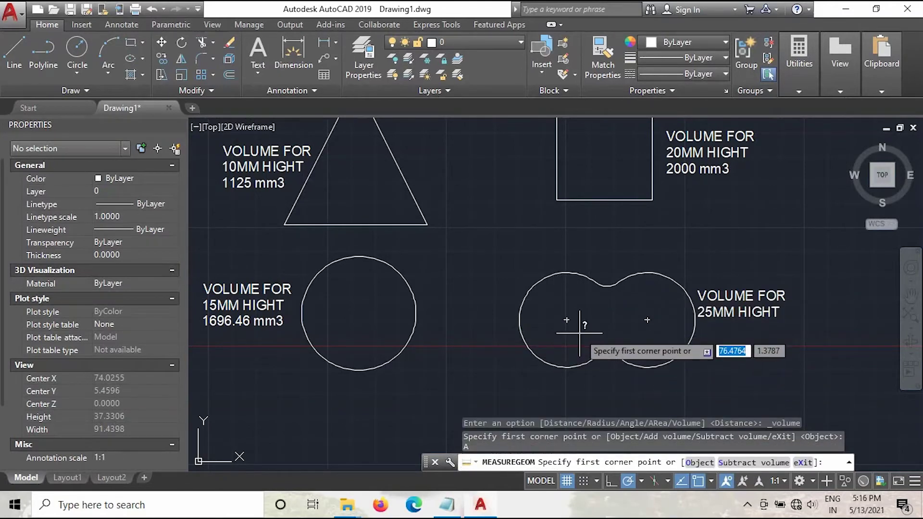
{"action": "key", "text": "Escape"}
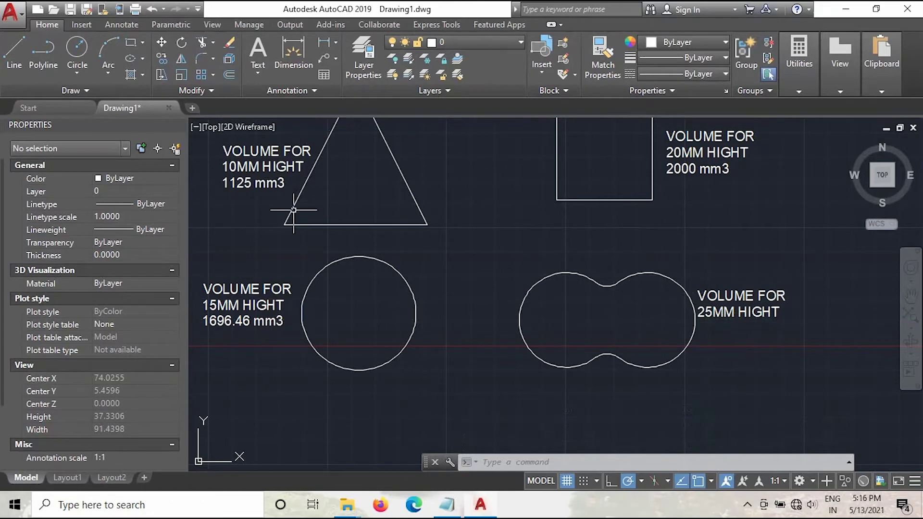
Fill the double-lobed outline with a SOLID pattern hatch.
{"action": "left_click", "coordinate": [132, 75]}
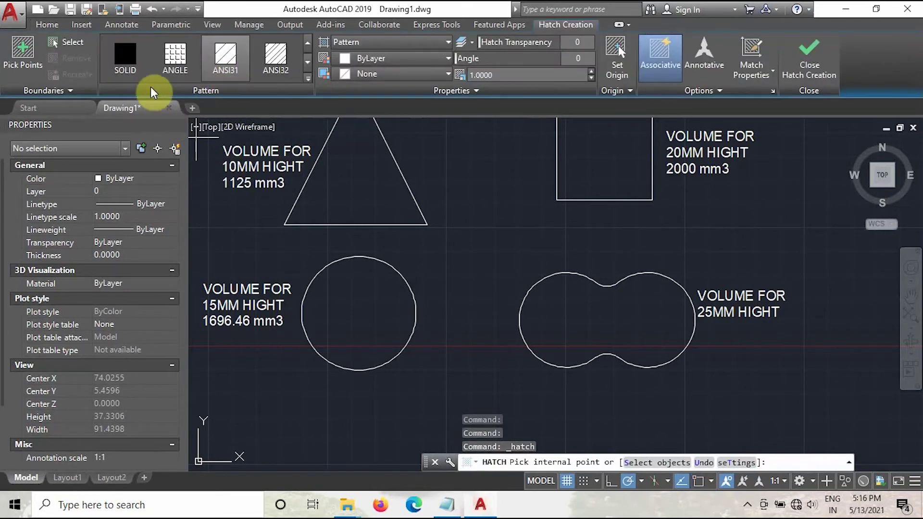
{"action": "left_click", "coordinate": [572, 335]}
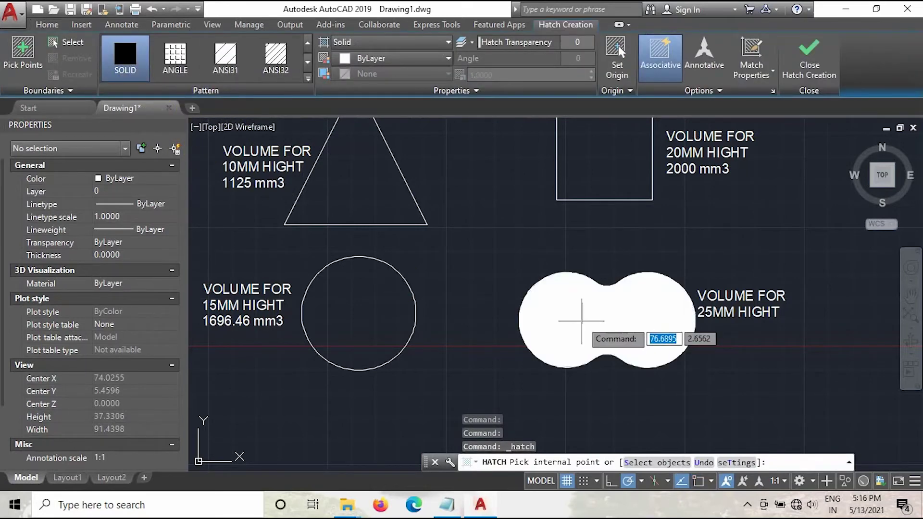
{"action": "left_click", "coordinate": [582, 321]}
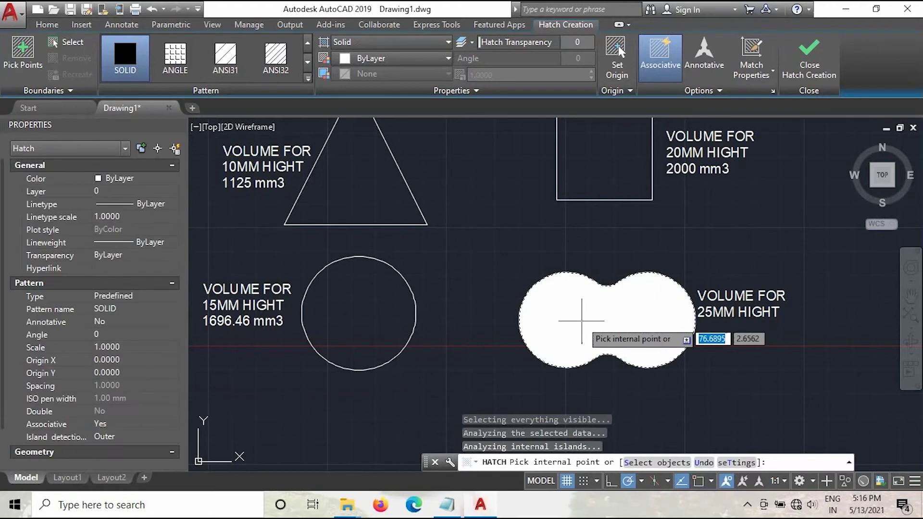
{"action": "left_click", "coordinate": [805, 63]}
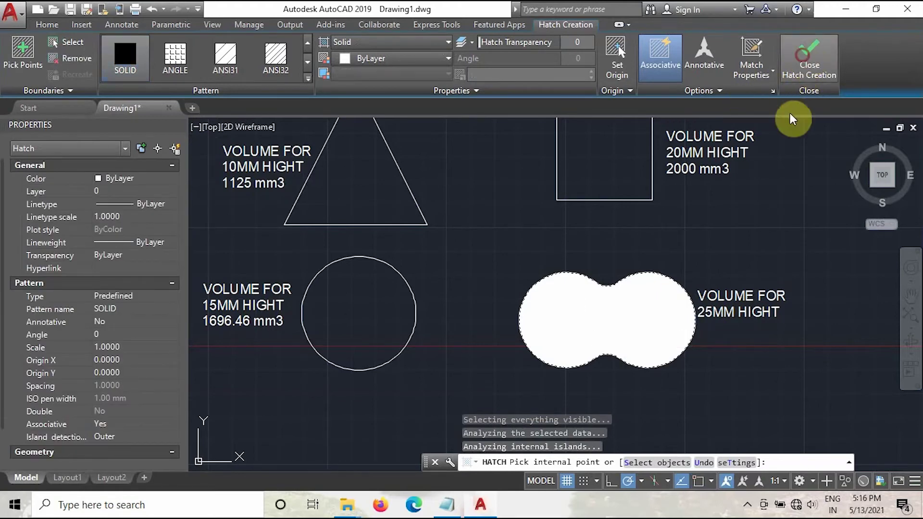
Measure the volume of the double-lobed outline's hatch with the Object option, specifying a height of 25.
{"action": "left_click", "coordinate": [798, 90]}
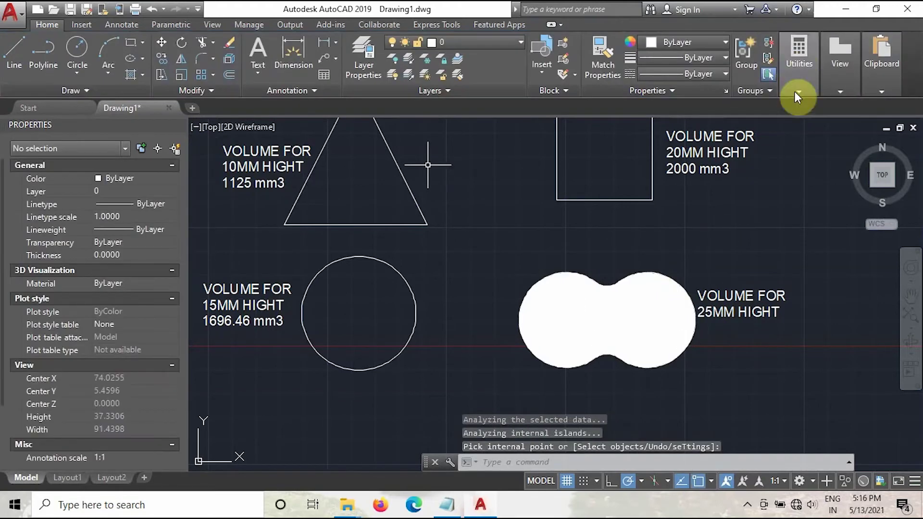
{"action": "left_click", "coordinate": [802, 138]}
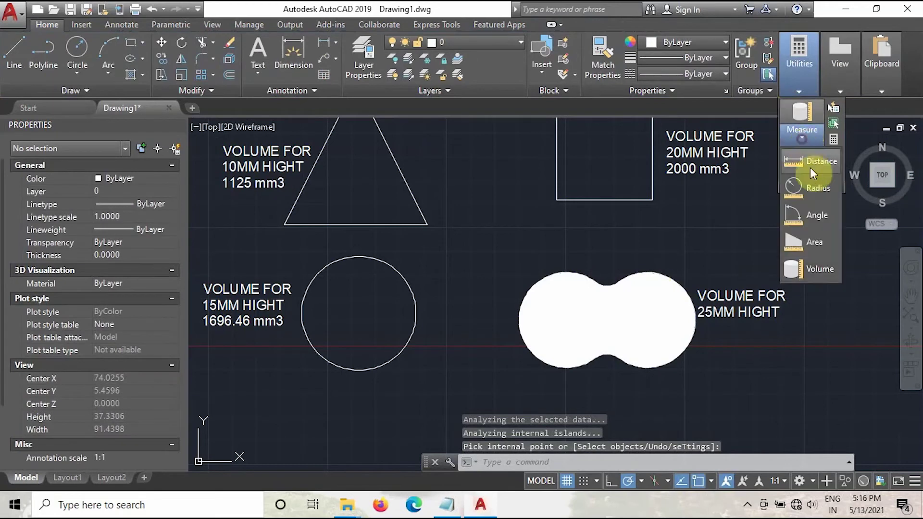
{"action": "left_click", "coordinate": [818, 269]}
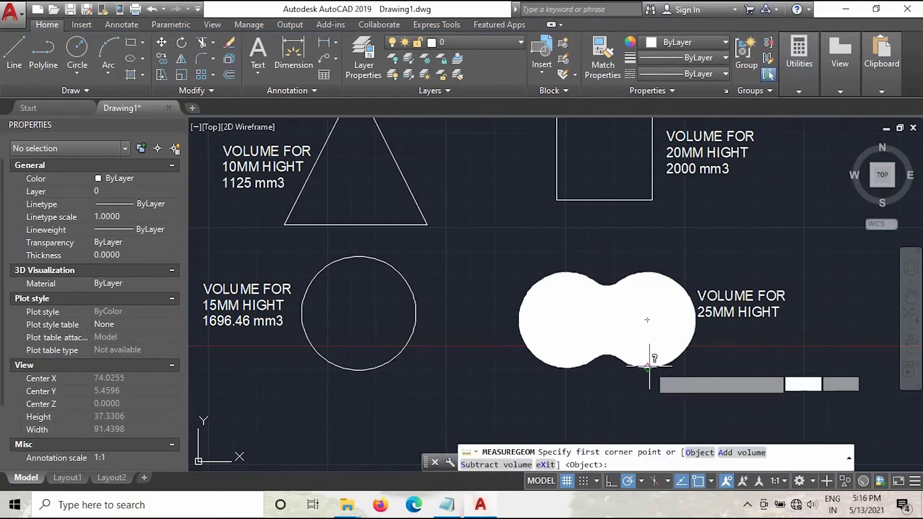
{"action": "left_click", "coordinate": [700, 454]}
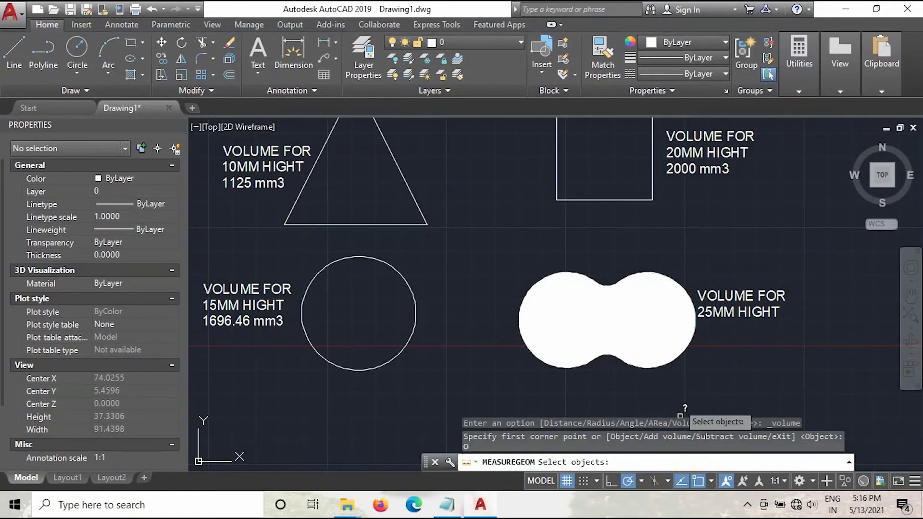
{"action": "left_click", "coordinate": [622, 306]}
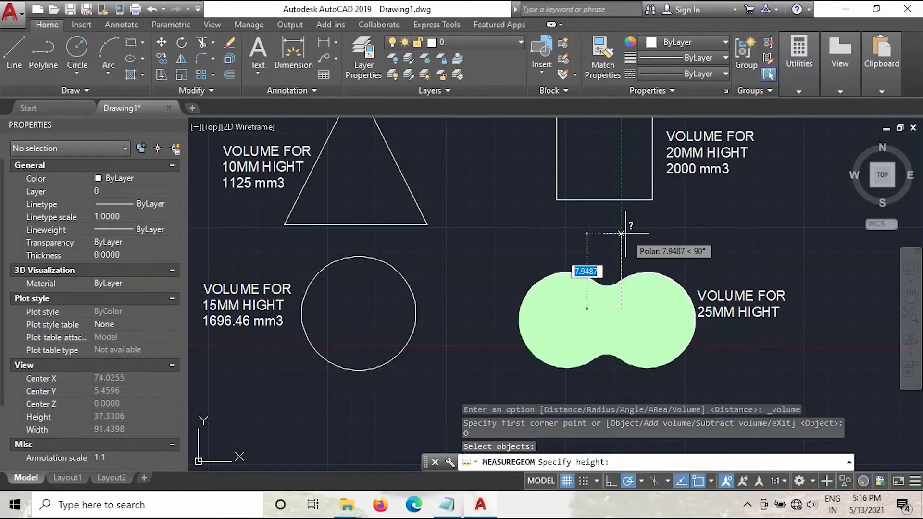
{"action": "type", "text": "25"}
{"action": "key", "text": "Return"}
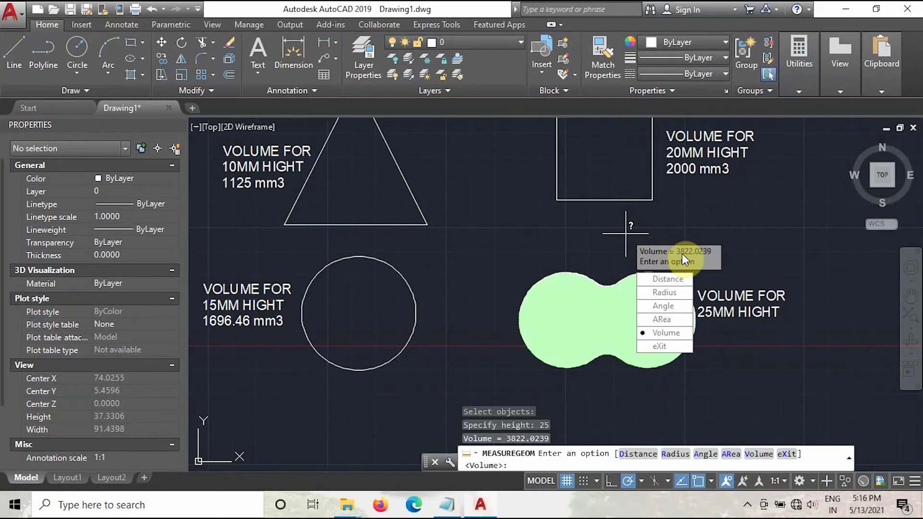
{"action": "key", "text": "Escape"}
{"action": "key", "text": "Escape"}
Add the line "3822 mm3" below the existing text of the double-lobed outline's volume label.
{"action": "left_click", "coordinate": [726, 311]}
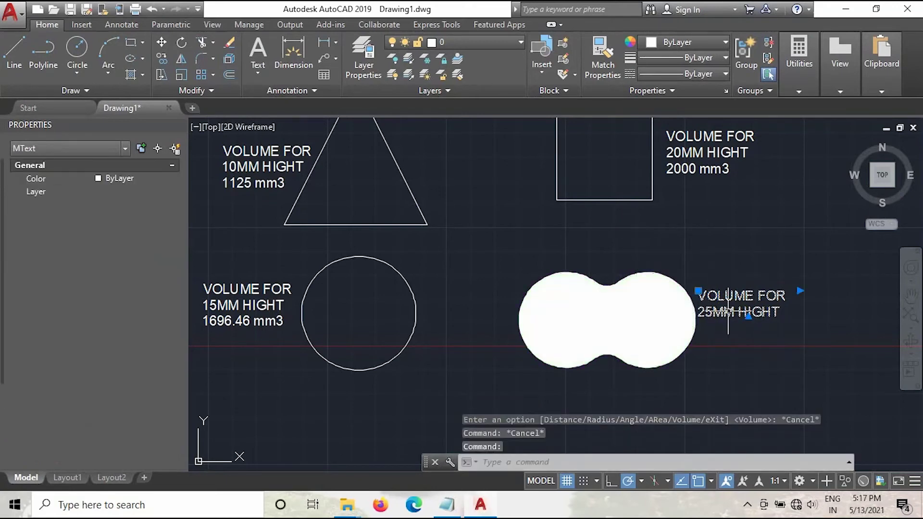
{"action": "double_click", "coordinate": [786, 313]}
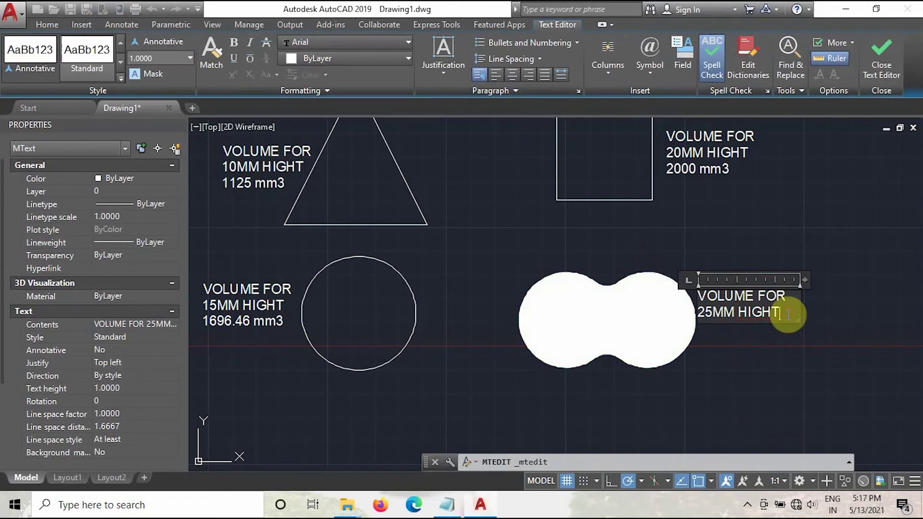
{"action": "type", "text": "3822"}
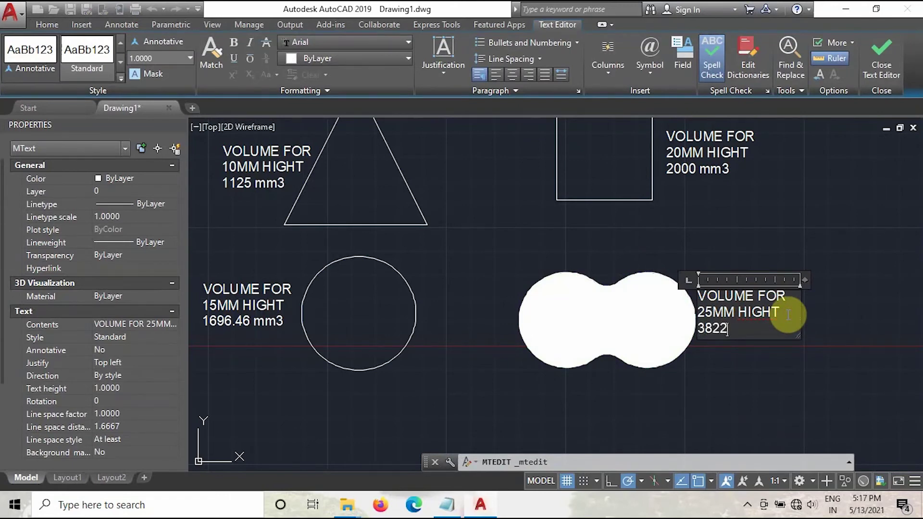
{"action": "type", "text": " mm3"}
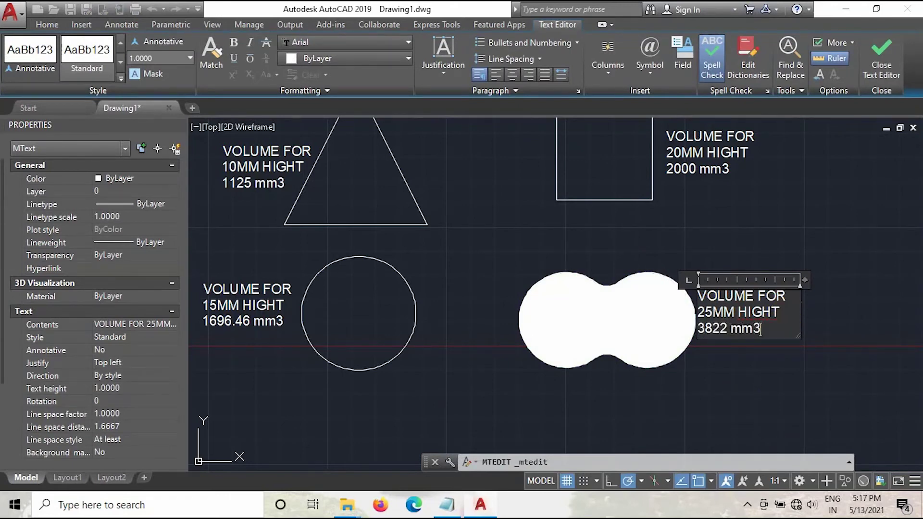
{"action": "left_click", "coordinate": [736, 400]}
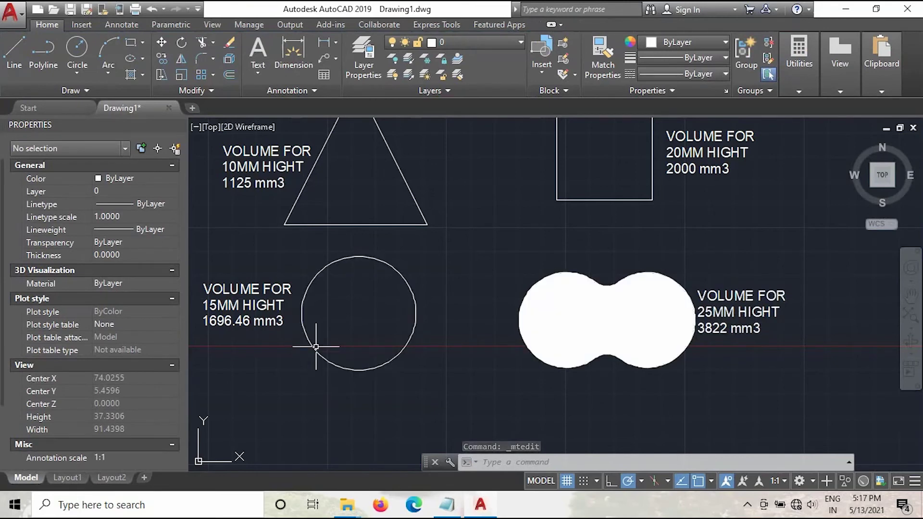
{"action": "left_click", "coordinate": [570, 326]}
{"action": "key", "text": "Escape"}
{"action": "key", "text": "Escape"}
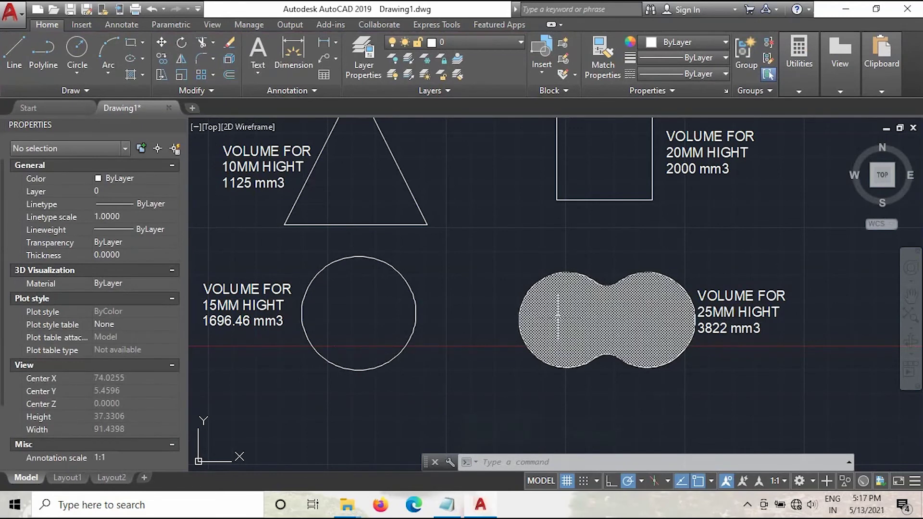
Fill the circle with a SOLID pattern hatch.
{"action": "left_click", "coordinate": [131, 74]}
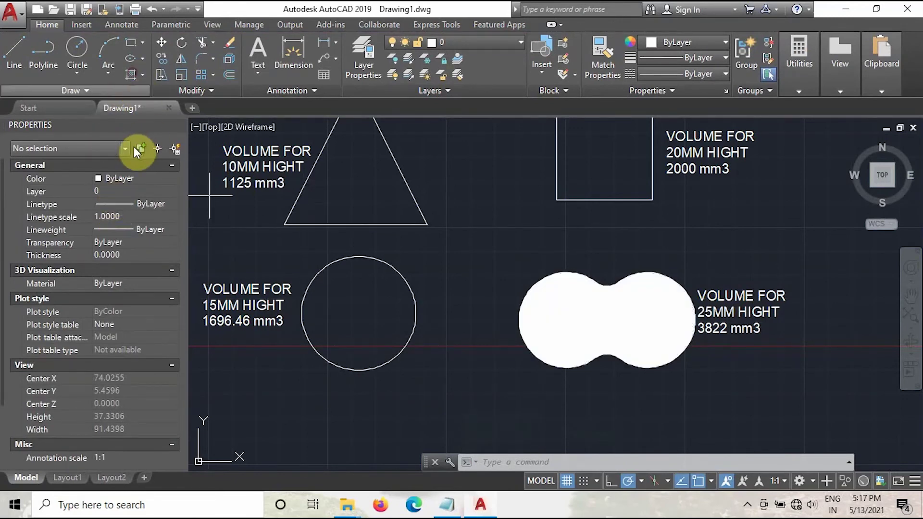
{"action": "left_click", "coordinate": [125, 57]}
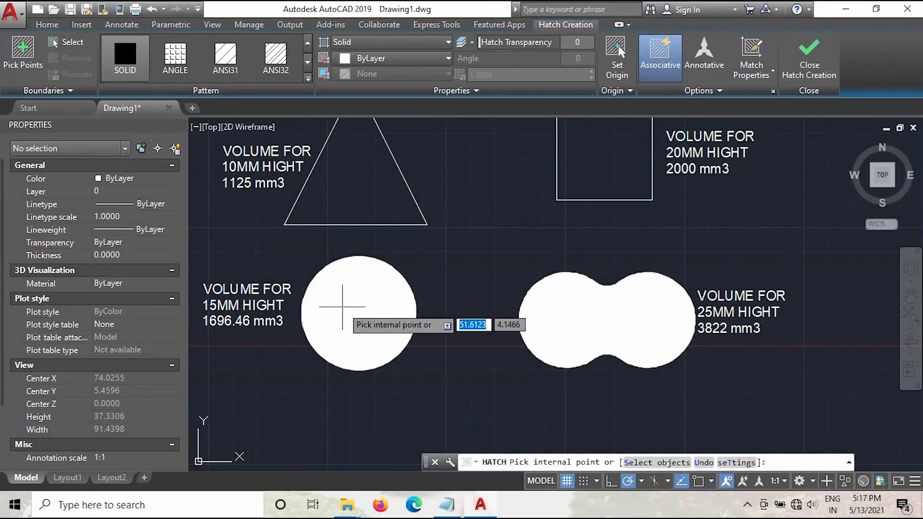
{"action": "left_click", "coordinate": [332, 304]}
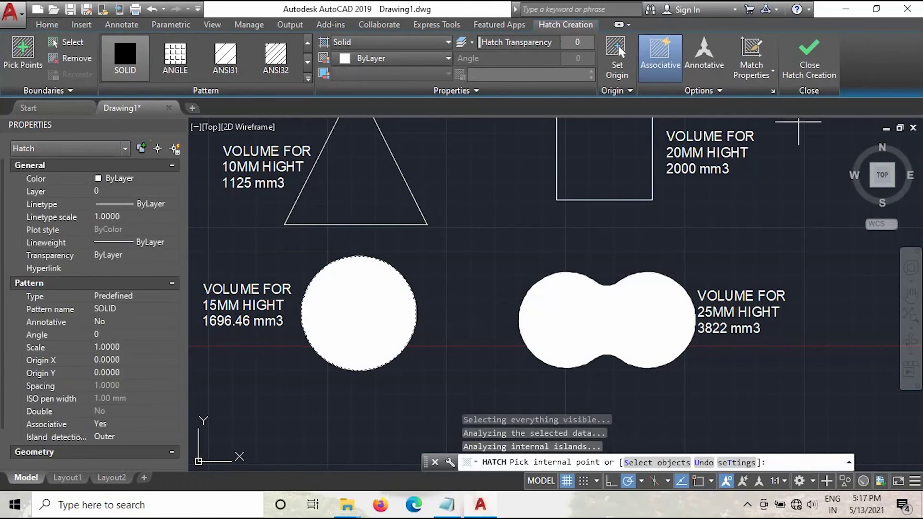
{"action": "left_click", "coordinate": [819, 64]}
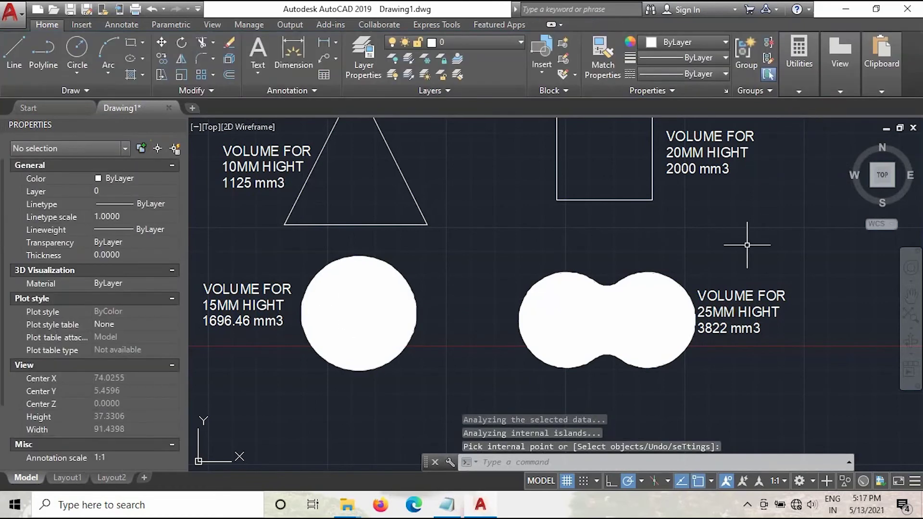
Measure the volume of the circle's hatch with the Object option, specifying a height of 15.
{"action": "left_click", "coordinate": [808, 95]}
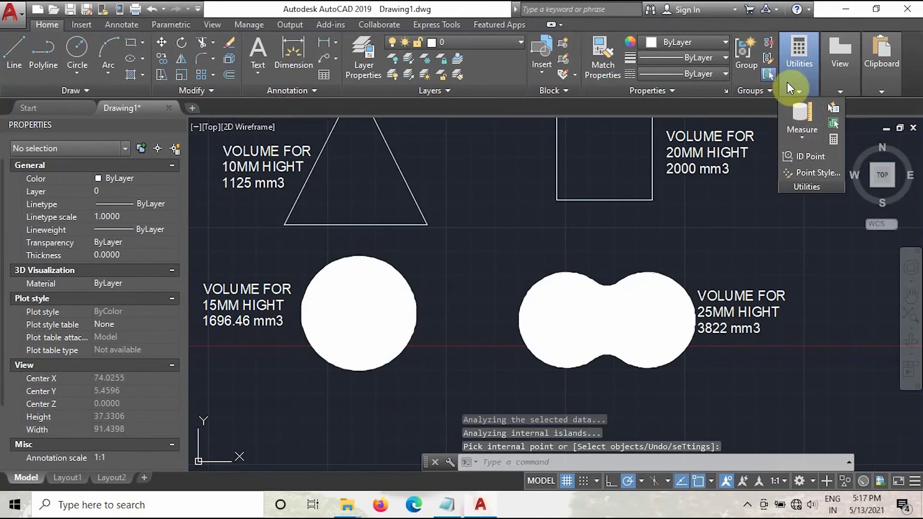
{"action": "left_click", "coordinate": [808, 140]}
{"action": "left_click", "coordinate": [812, 276]}
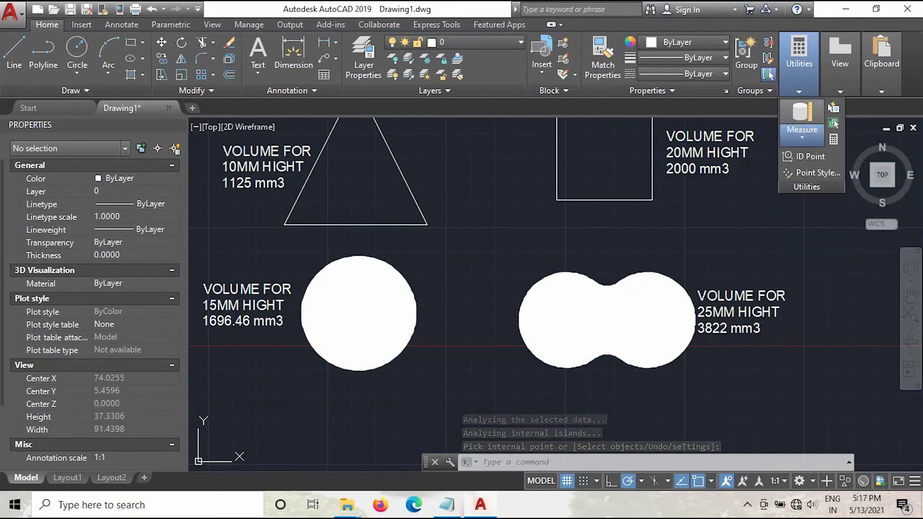
{"action": "left_click", "coordinate": [701, 459]}
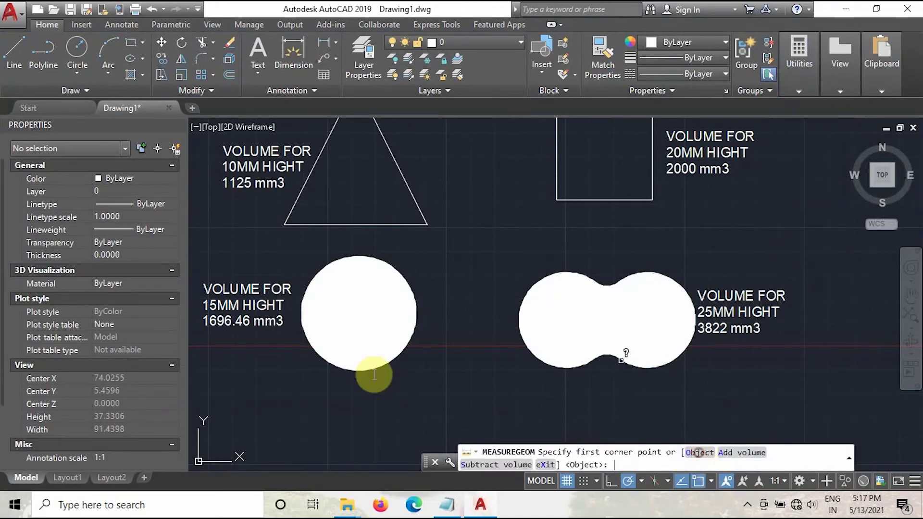
{"action": "left_click", "coordinate": [359, 304]}
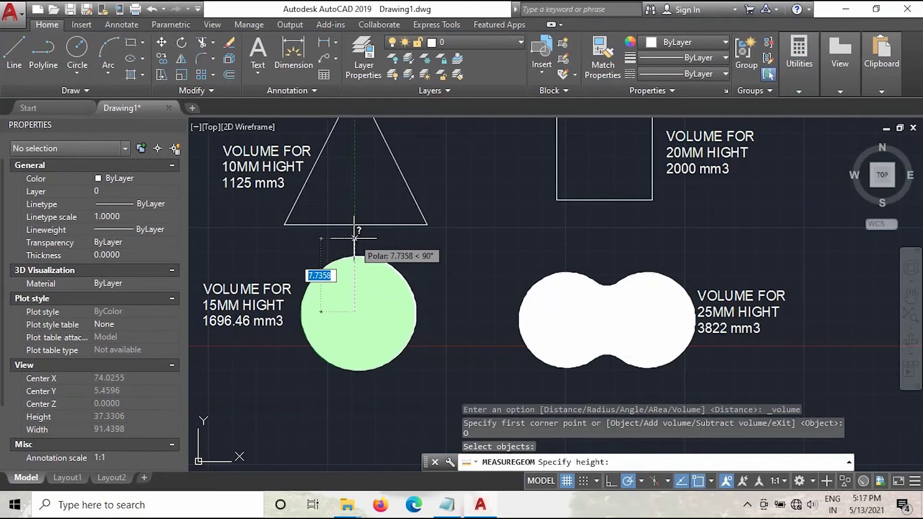
{"action": "type", "text": "15"}
{"action": "key", "text": "Return"}
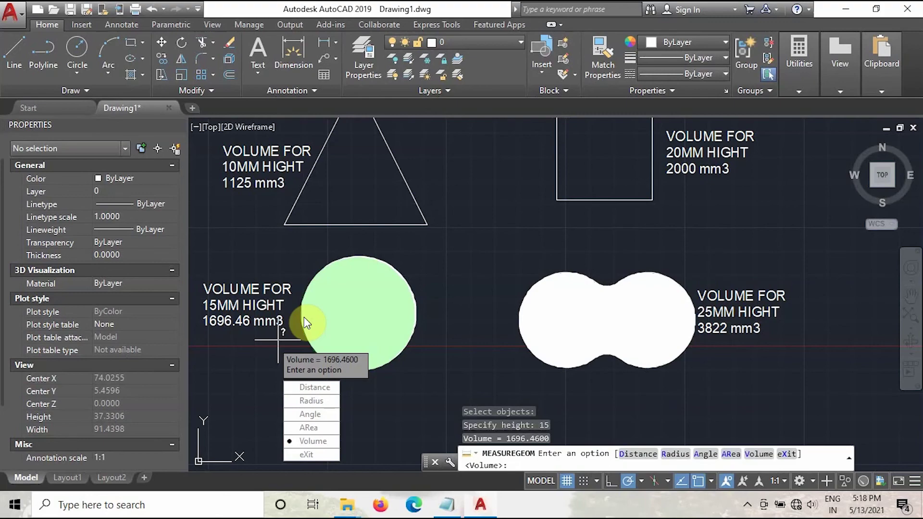
{"action": "key", "text": "Escape"}
{"action": "left_click", "coordinate": [364, 338]}
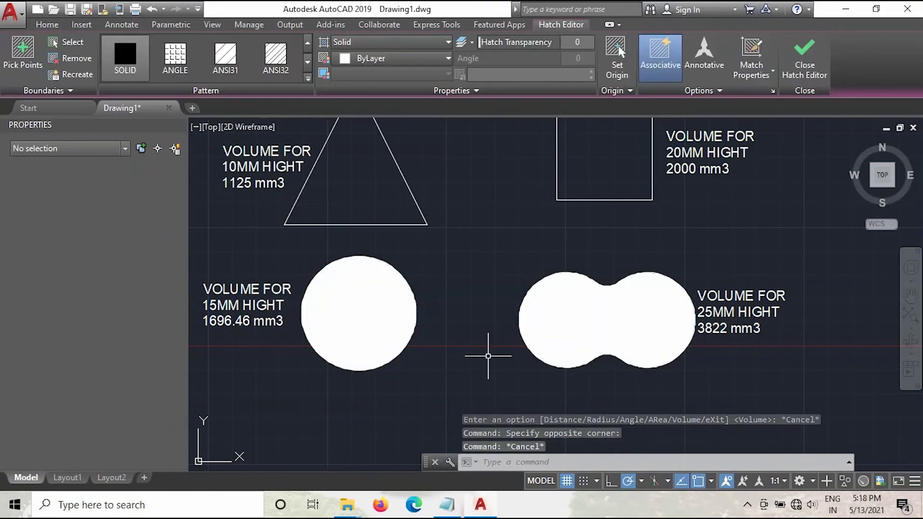
{"action": "key", "text": "Escape"}
{"action": "left_click", "coordinate": [613, 321]}
{"action": "left_click", "coordinate": [603, 311]}
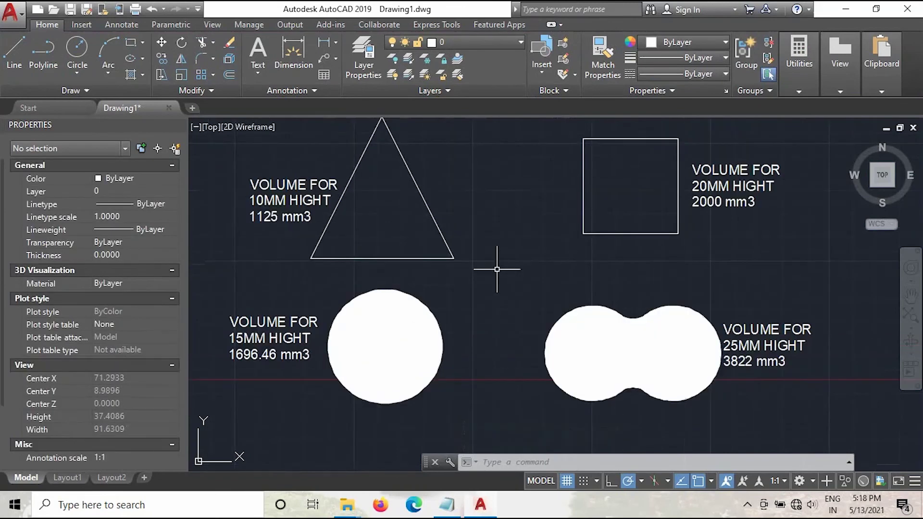
{"action": "middle_click_drag", "start_coordinate": [500, 270], "coordinate": [528, 291]}
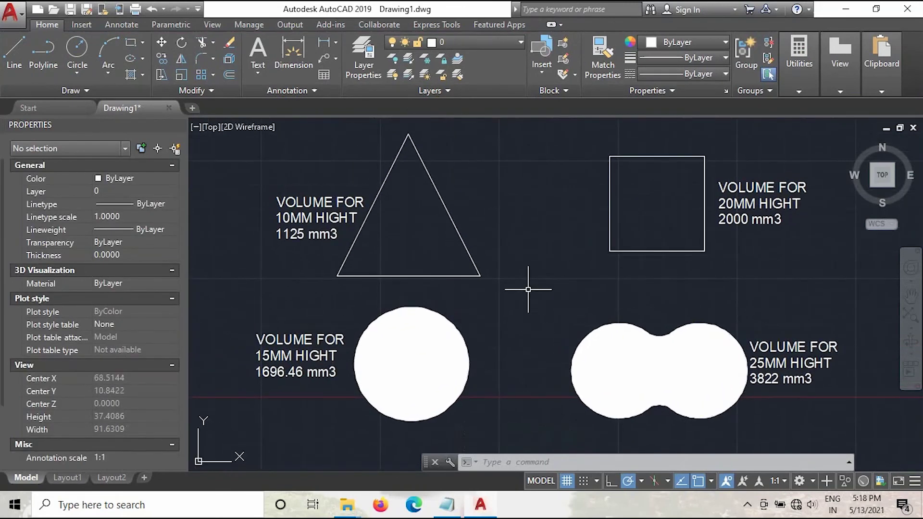